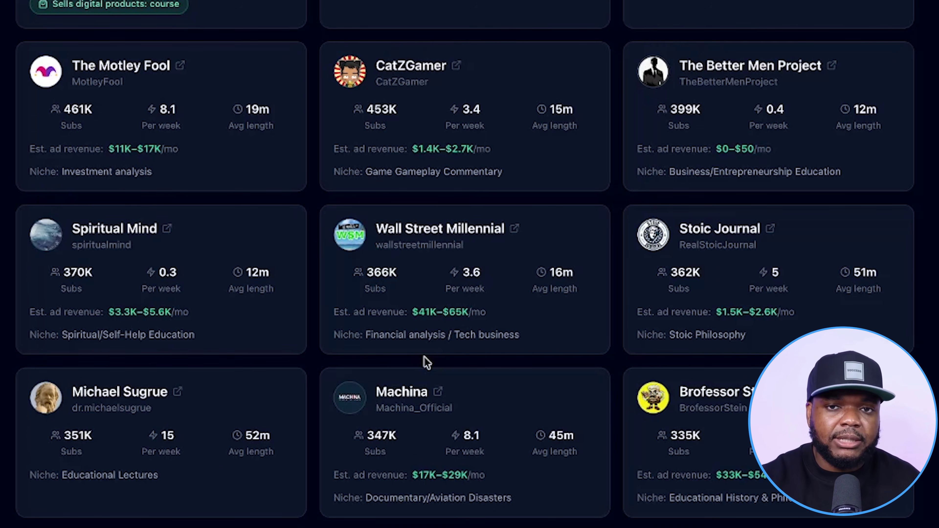
# Filter the Faceless Finder channels to the Psychology niche and sort them by Est. earnings (high–low).
pyautogui.scroll(20, 427, 362)
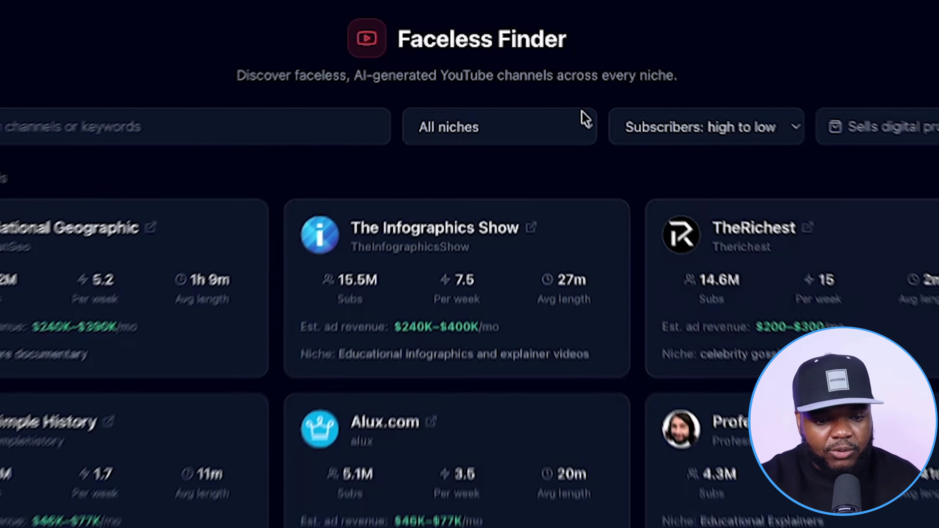
pyautogui.click(536, 117)
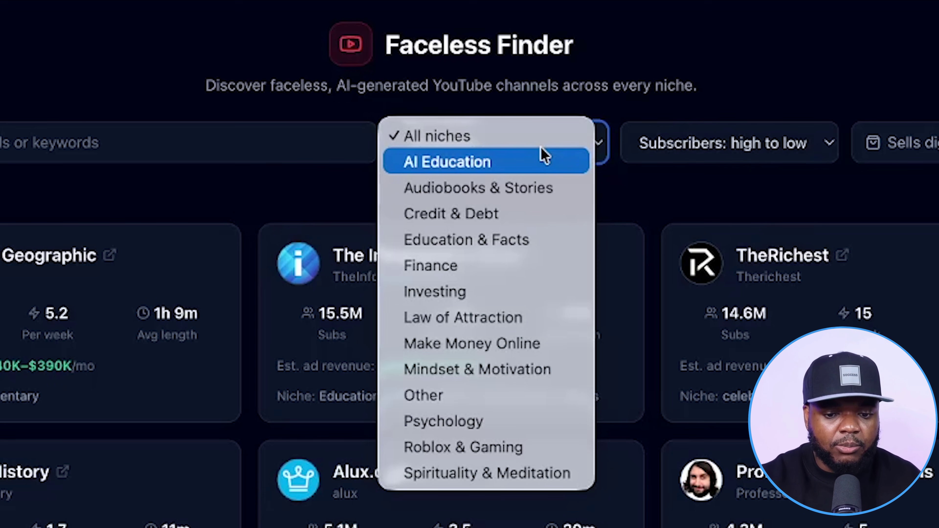
pyautogui.click(426, 424)
pyautogui.click(714, 154)
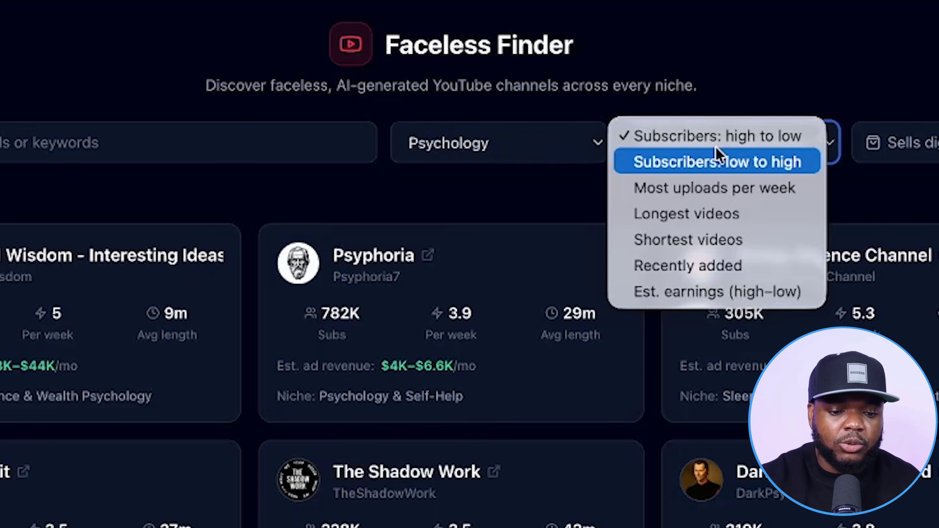
pyautogui.click(703, 295)
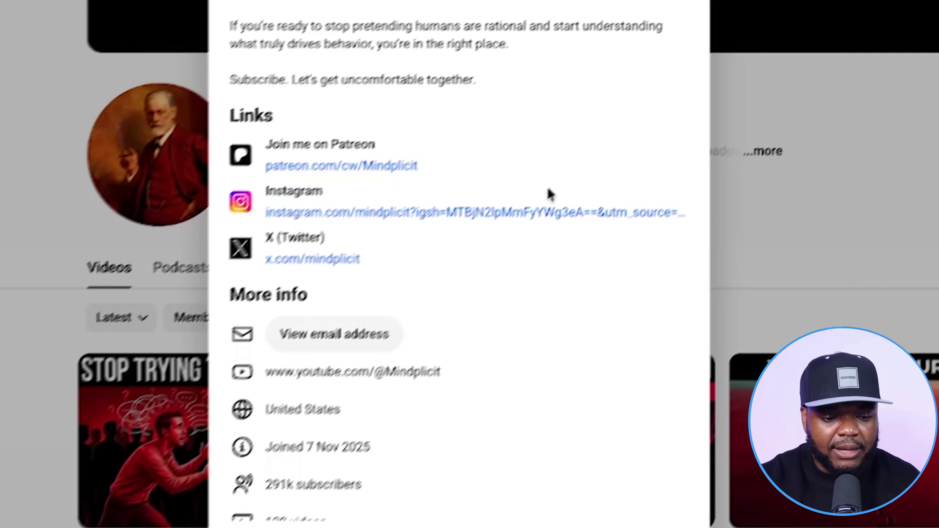
# Examine the Mindplicit YouTube channel's links and statistics, and browse its uploaded videos and their view counts.
pyautogui.scroll(-2, 551, 193)
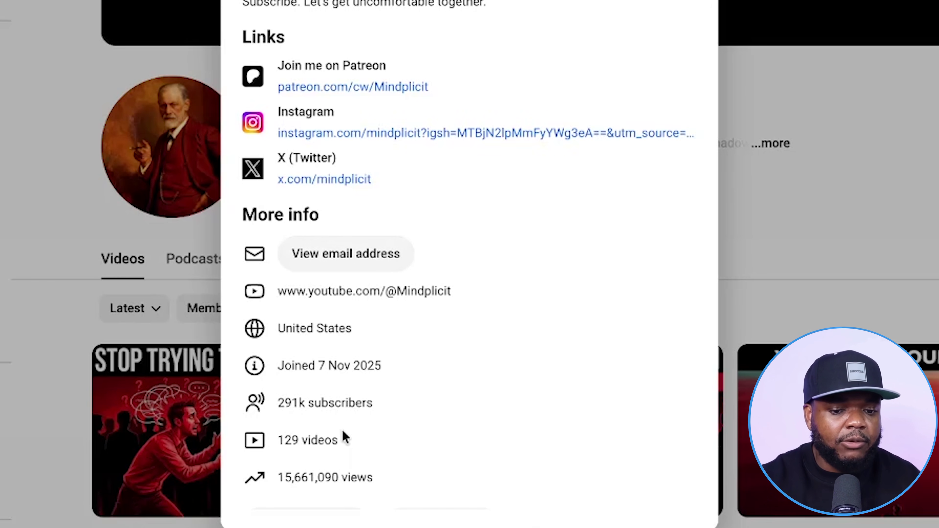
pyautogui.press('Escape')
pyautogui.scroll(-15, 502, 127)
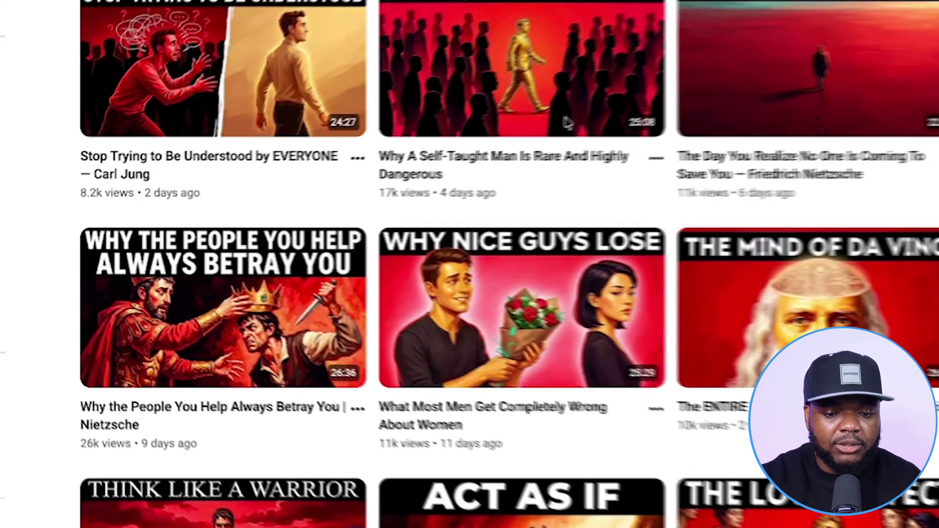
pyautogui.scroll(-10, 501, 127)
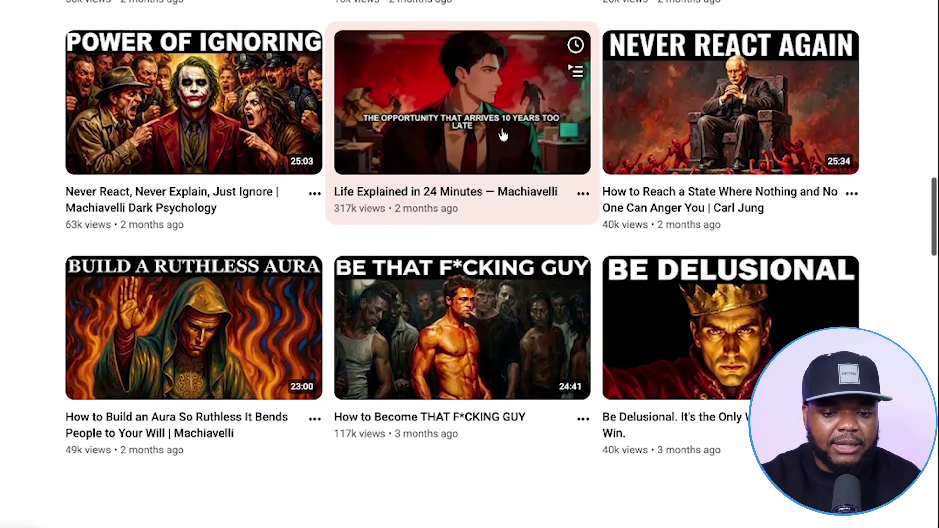
pyautogui.scroll(20, 502, 128)
pyautogui.scroll(10, 502, 134)
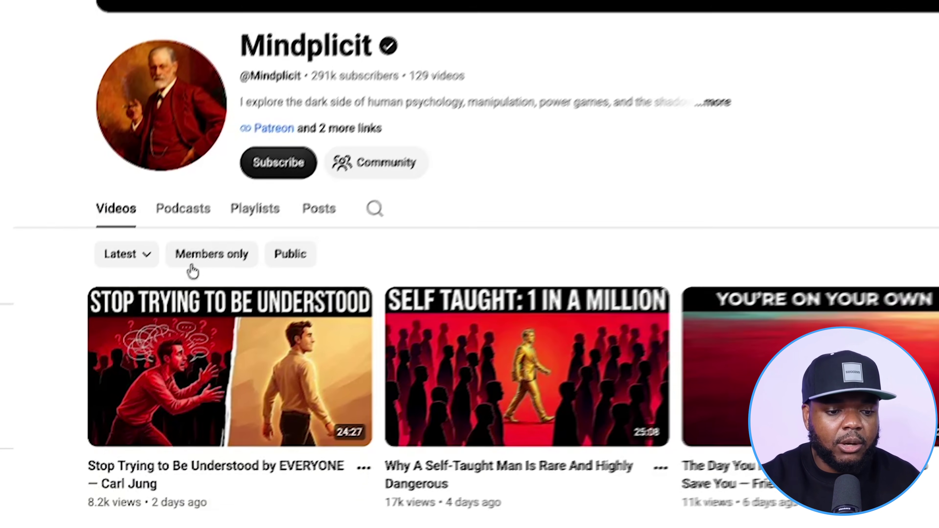
# Open Mindplicit's video "Stop Trying to Be Understood by EVERYONE — Carl Jung" and examine its visual style.
pyautogui.moveTo(193, 375)
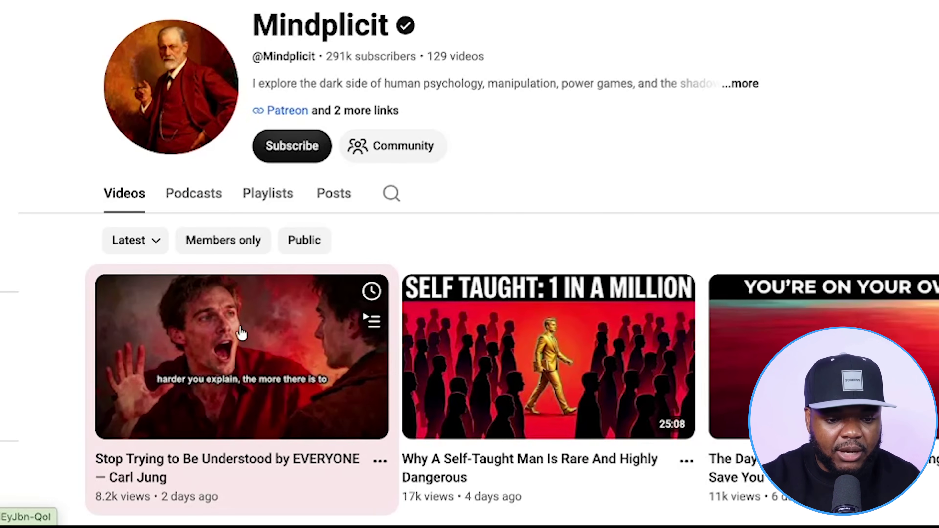
pyautogui.click(241, 333)
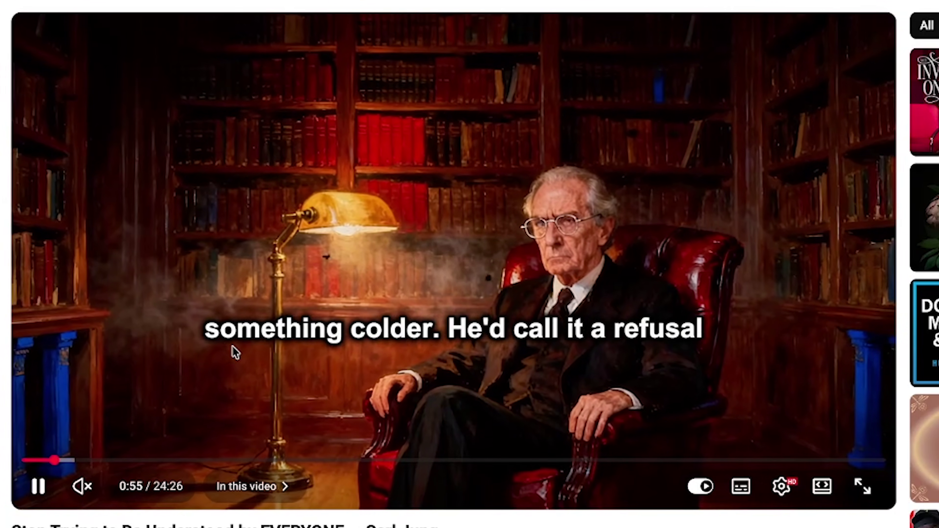
pyautogui.moveTo(56, 460); pyautogui.dragTo(50, 462)
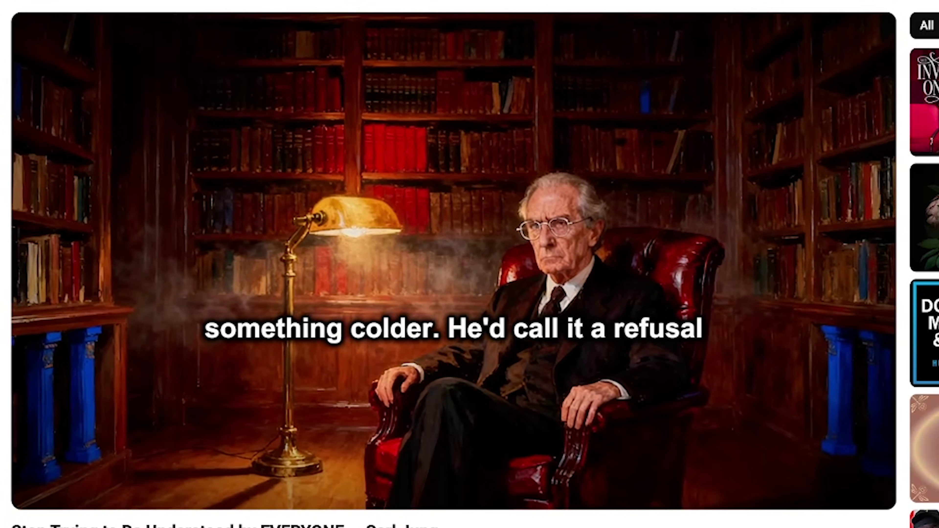
pyautogui.moveTo(42, 398); pyautogui.dragTo(40, 398)
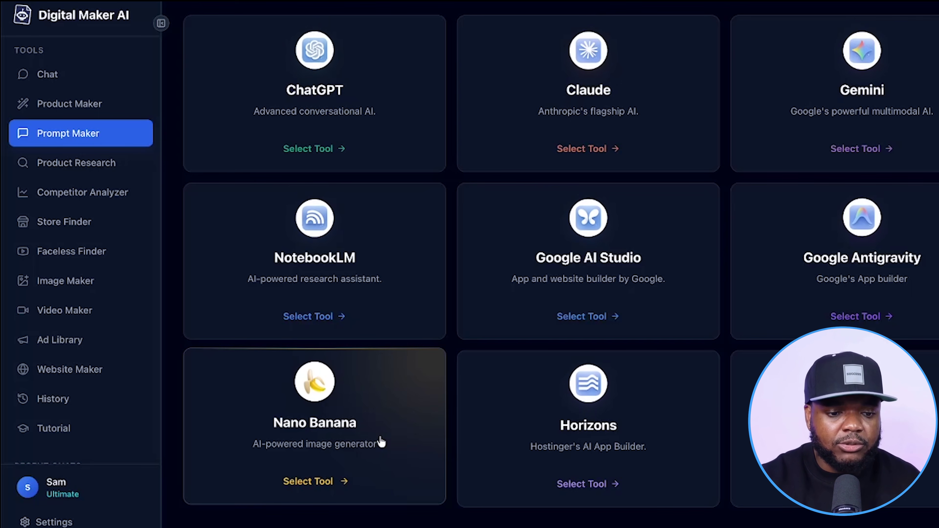
# Start a Nano Banana prompt for a Faceless YouTube Video titled "Become Dangerously Focused - Machiavelli's Mindset for Men".
pyautogui.click(380, 442)
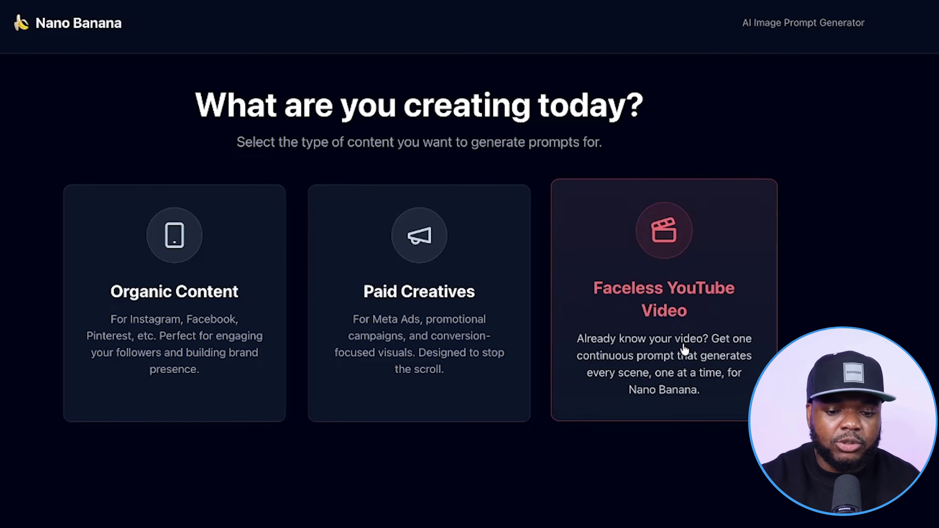
pyautogui.click(675, 361)
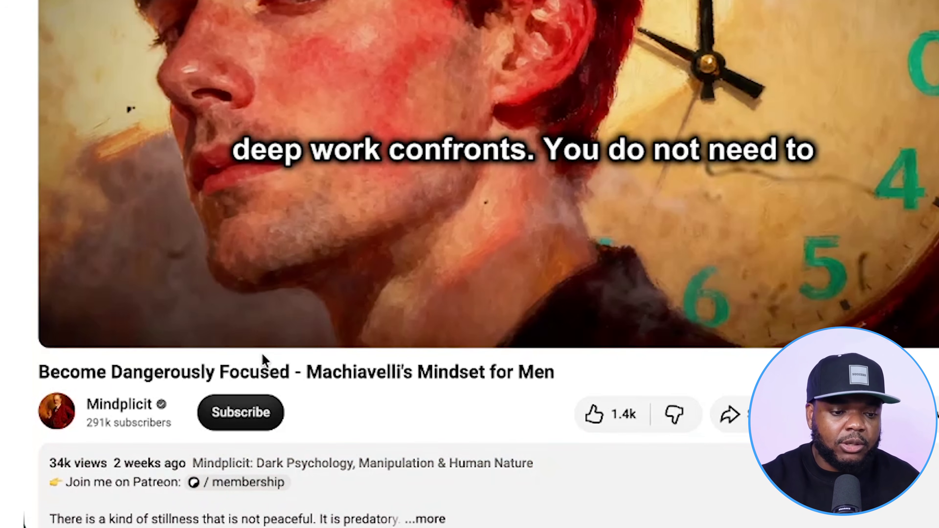
pyautogui.click(263, 365)
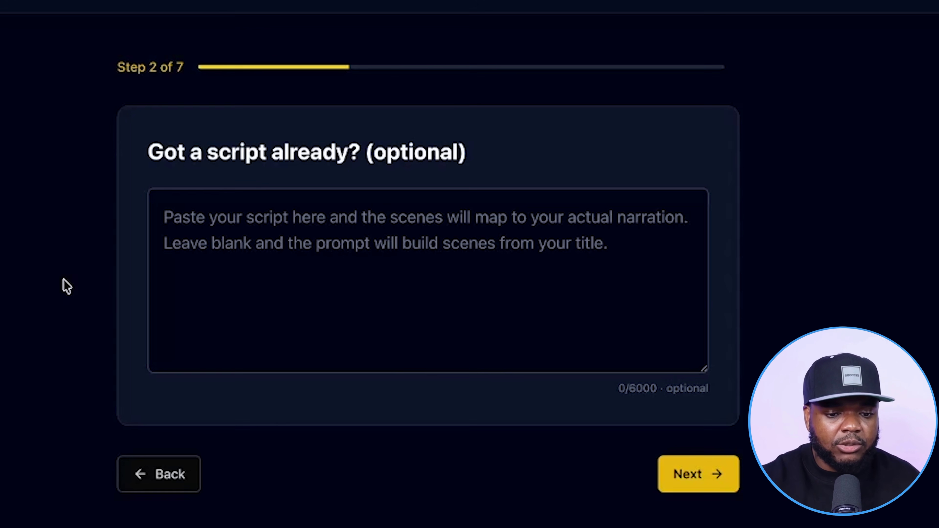
# Leave the existing script blank, request both the script and the scenes, and choose the Motivational / Dark Moody look.
pyautogui.click(681, 483)
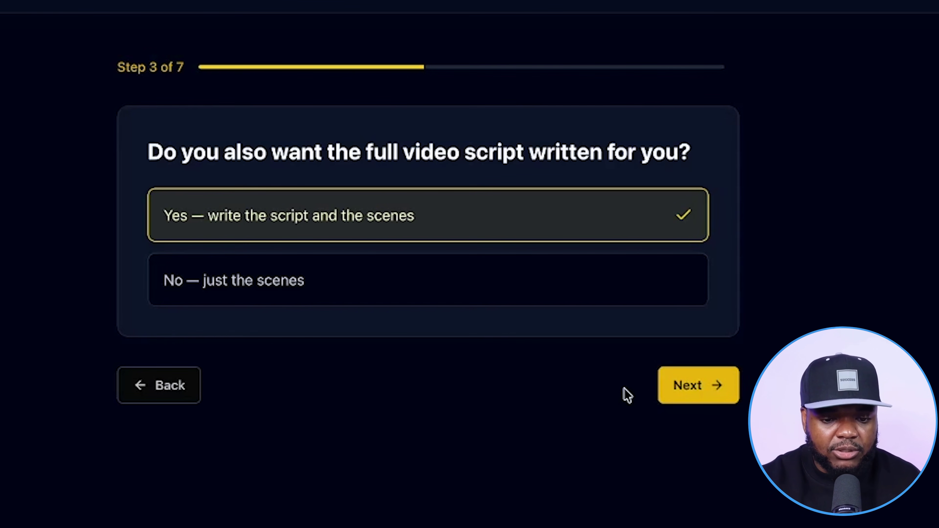
pyautogui.click(698, 399)
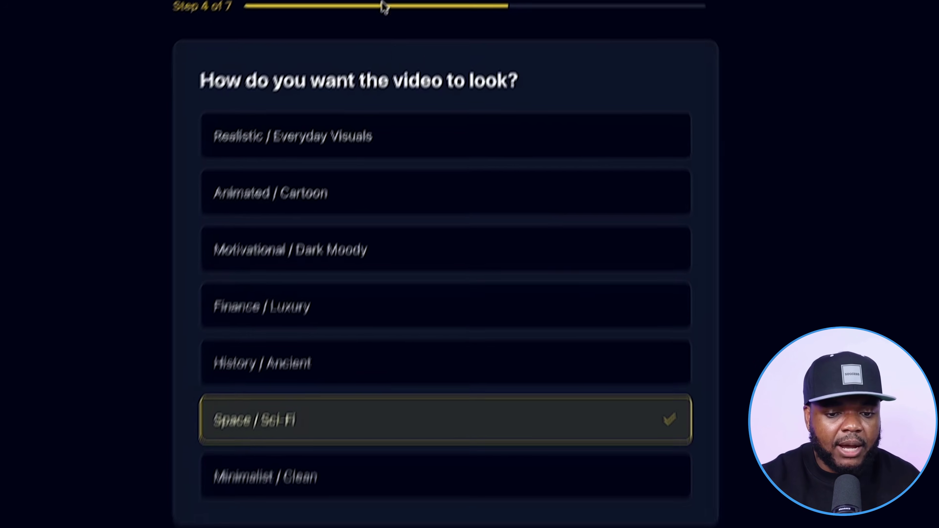
pyautogui.click(433, 220)
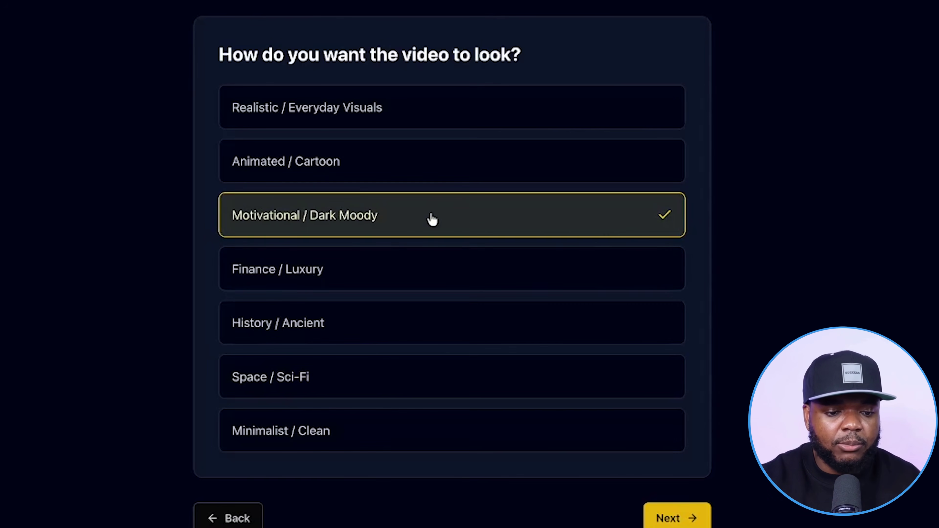
pyautogui.scroll(-1, 775, 250)
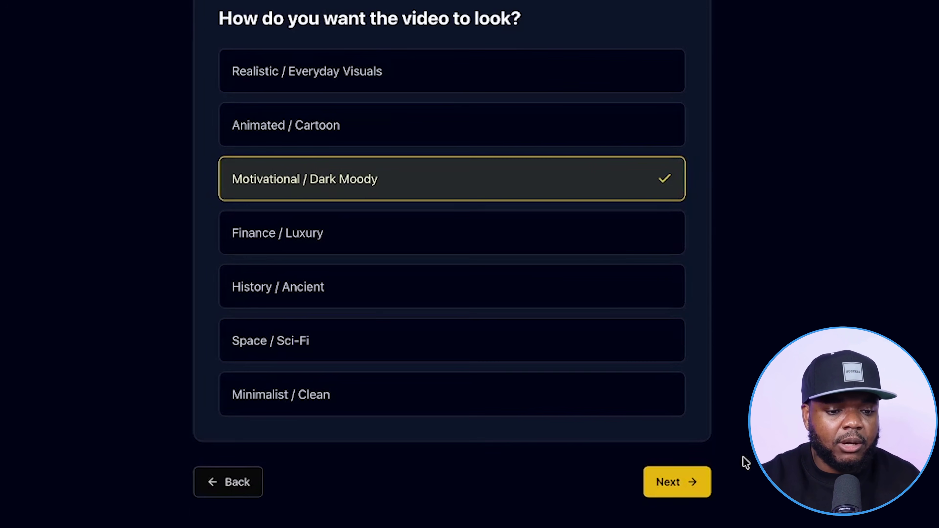
pyautogui.click(670, 492)
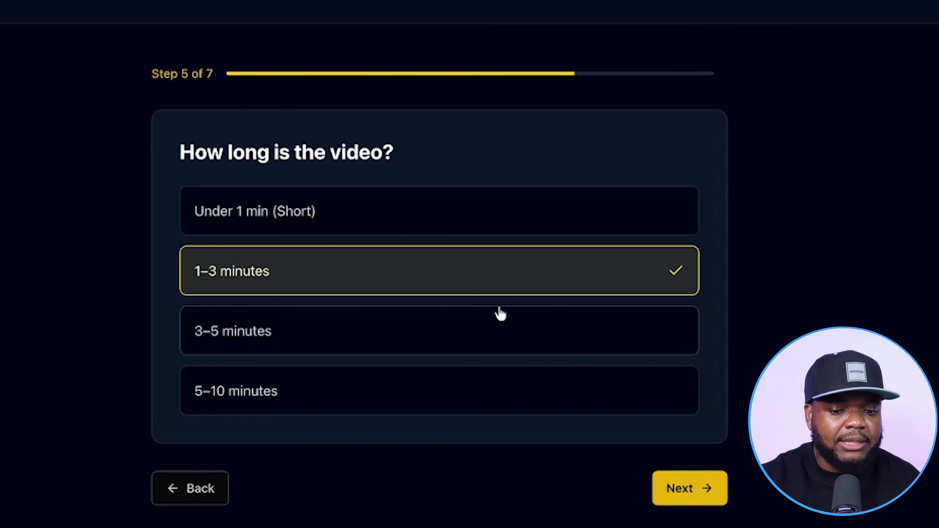
# Accept a 1–3 minute length and a recurring visual motif, choose 16:9 Landscape (standard), and generate the prompt.
pyautogui.click(681, 497)
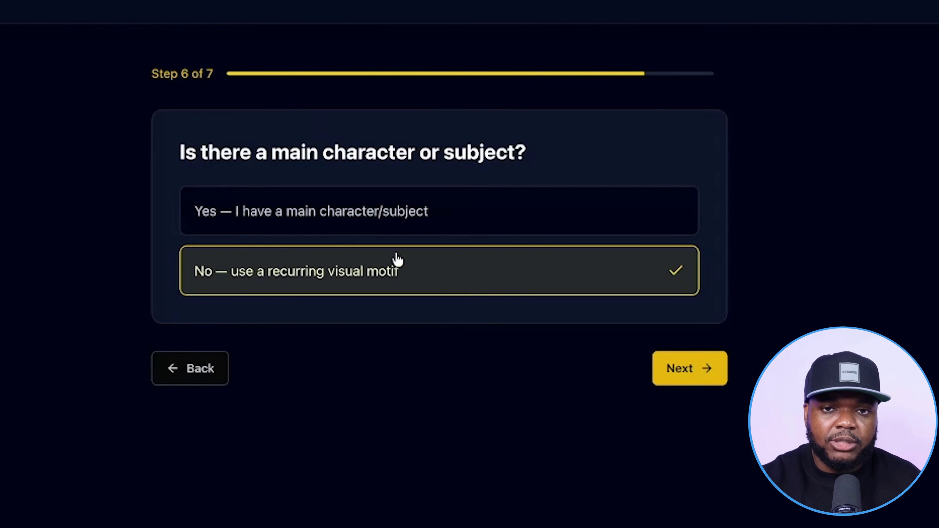
pyautogui.click(680, 382)
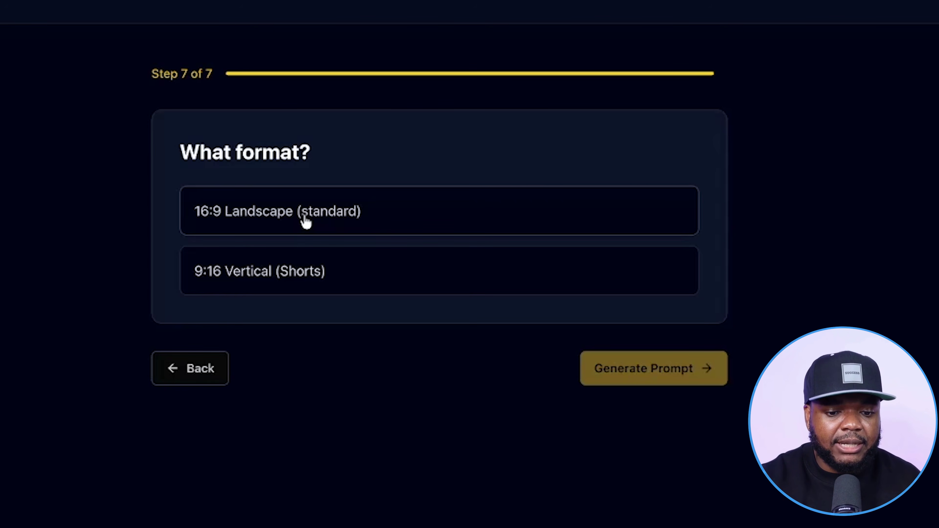
pyautogui.click(305, 221)
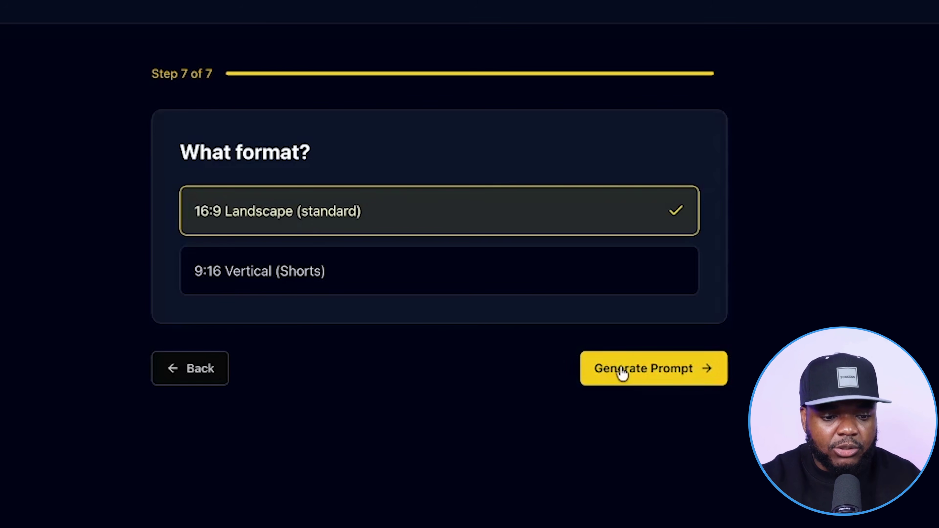
pyautogui.click(643, 383)
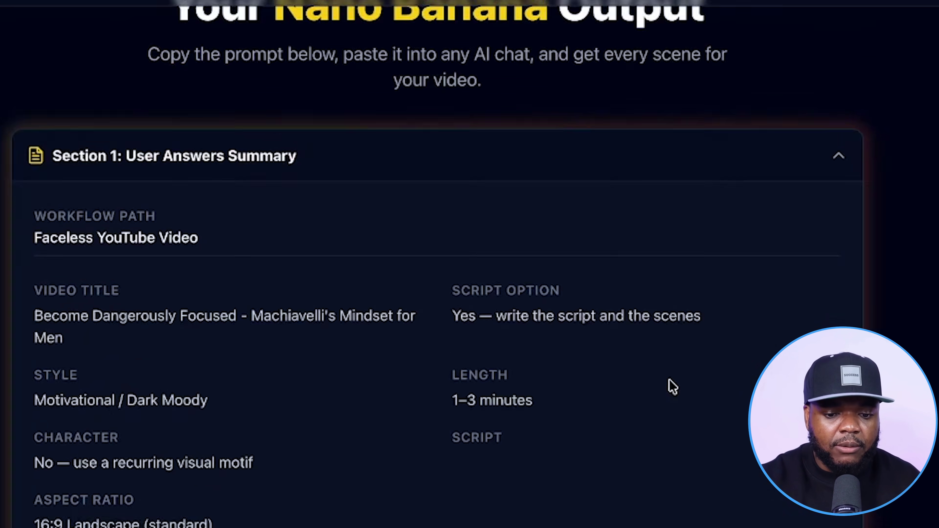
# Copy the generated prompt and submit it in the Google AI Studio Playground.
pyautogui.scroll(-10, 665, 381)
pyautogui.click(430, 475)
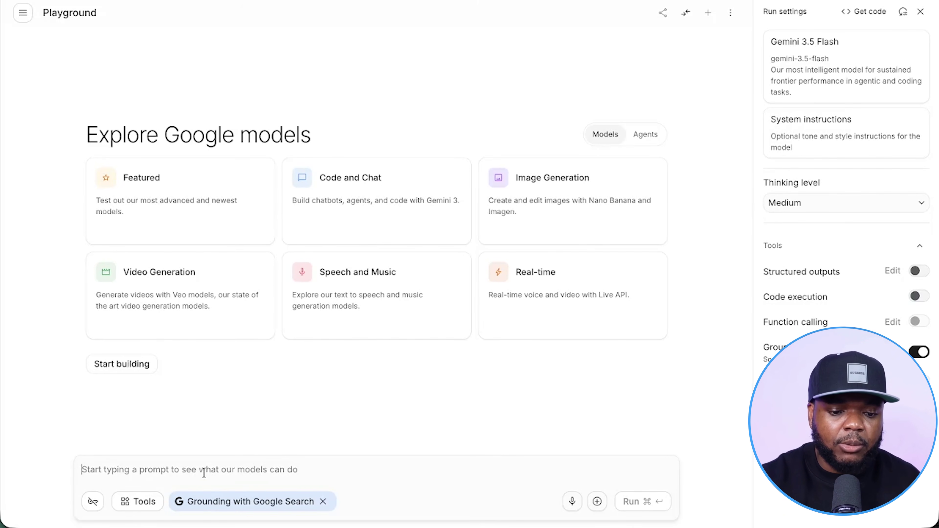
pyautogui.press('super+v')
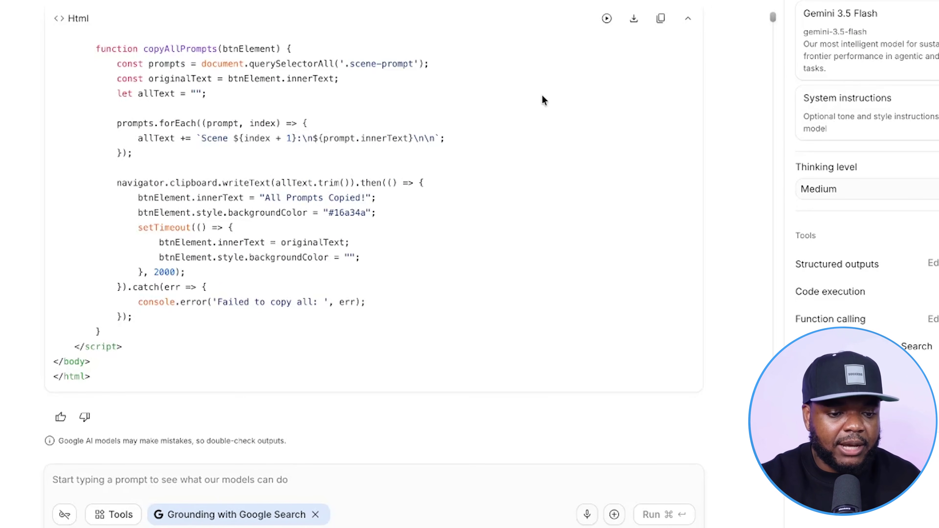
# Show the preview of the generated HTML page and read through the video script in it.
pyautogui.click(607, 20)
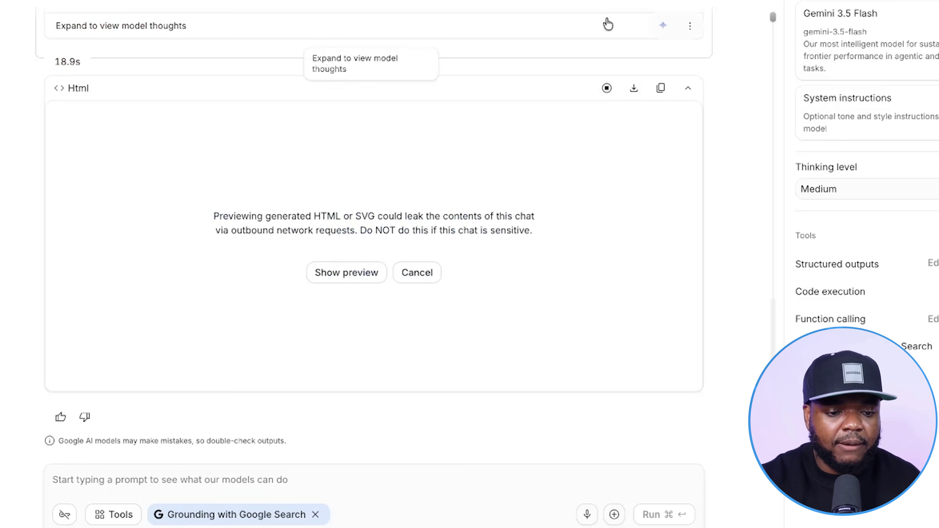
pyautogui.click(346, 273)
pyautogui.click(620, 173)
pyautogui.scroll(-5, 480, 226)
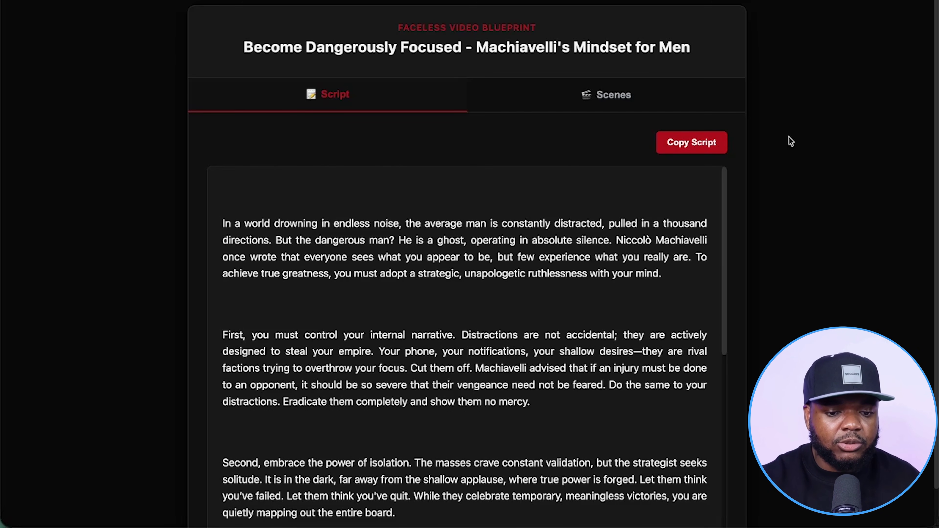
pyautogui.scroll(-2, 790, 140)
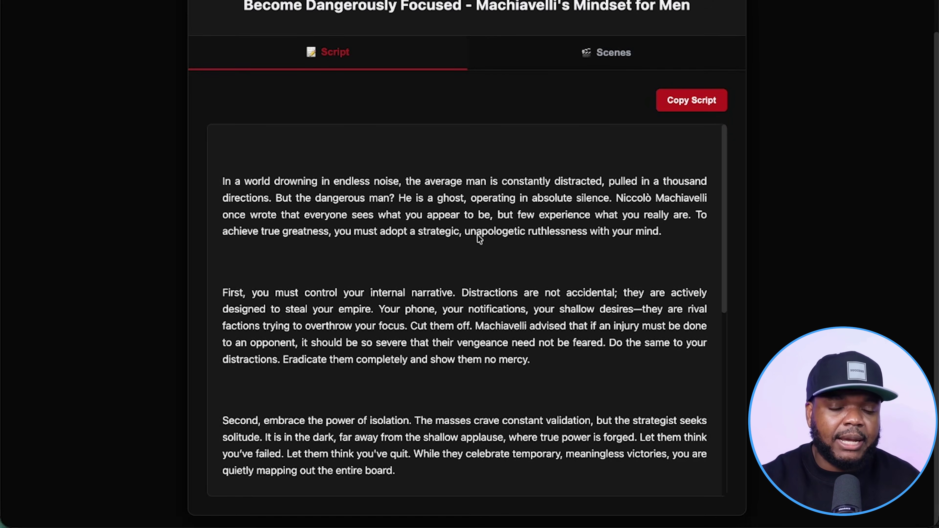
pyautogui.scroll(-10, 478, 236)
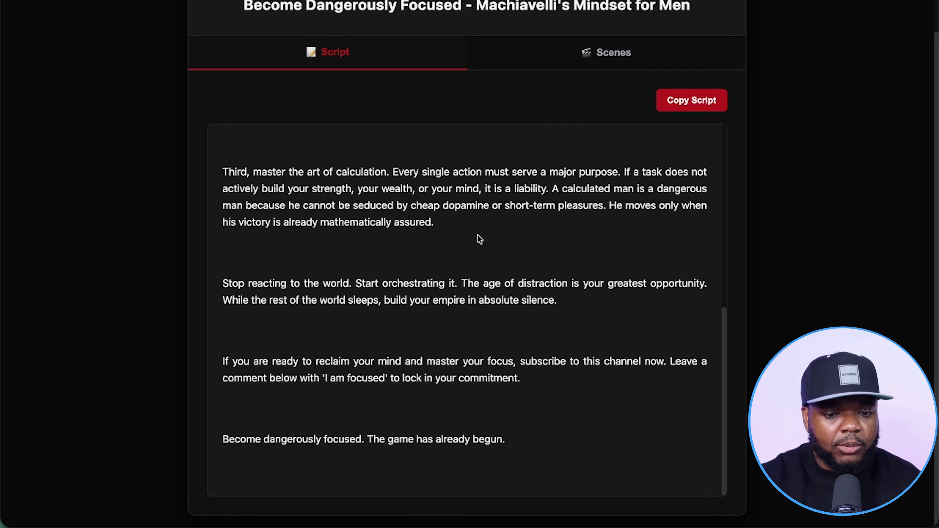
pyautogui.scroll(15, 478, 235)
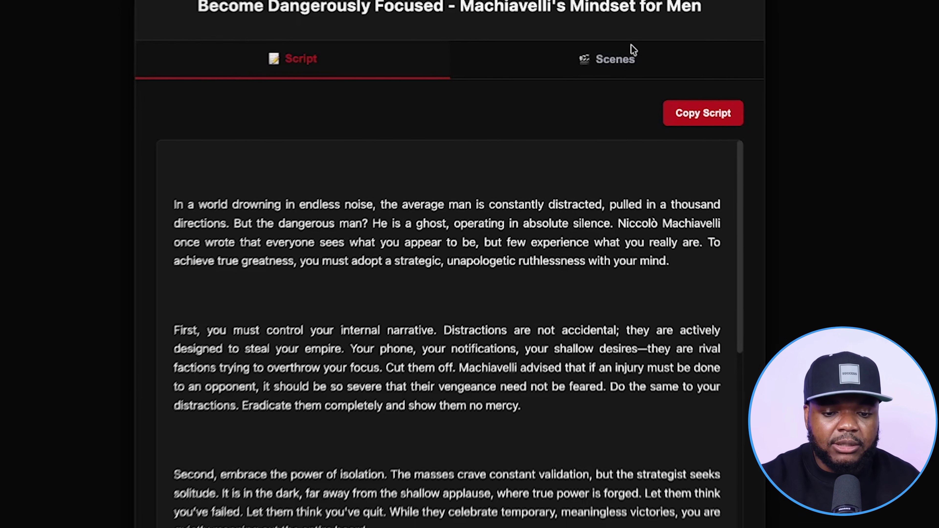
# Open the Scenes section of the generated page and review the Nano Banana scene prompts.
pyautogui.click(612, 66)
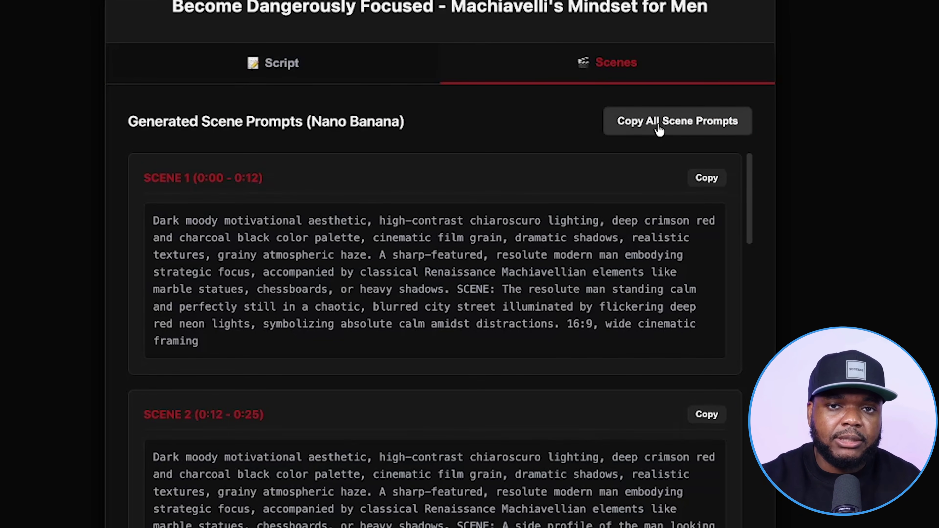
pyautogui.scroll(1, 824, 244)
pyautogui.scroll(-3, 824, 243)
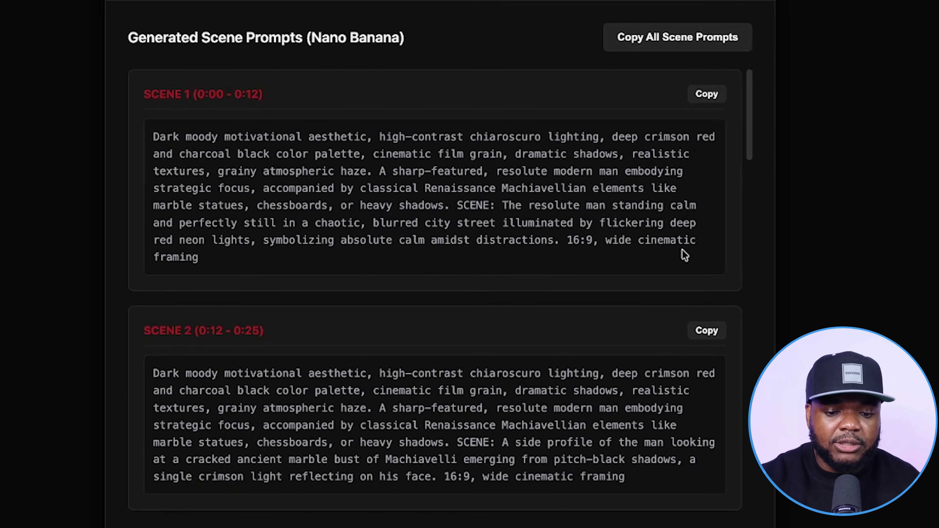
pyautogui.scroll(-15, 554, 272)
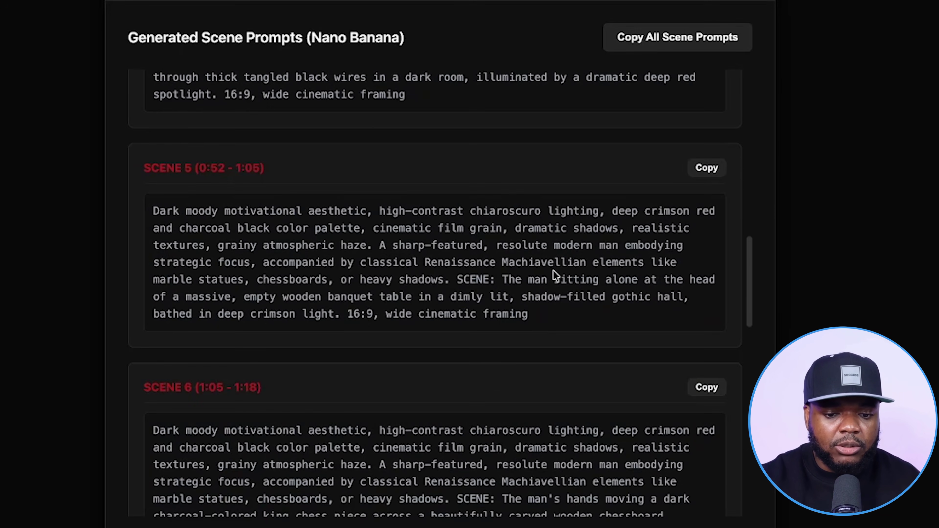
pyautogui.scroll(-5, 553, 274)
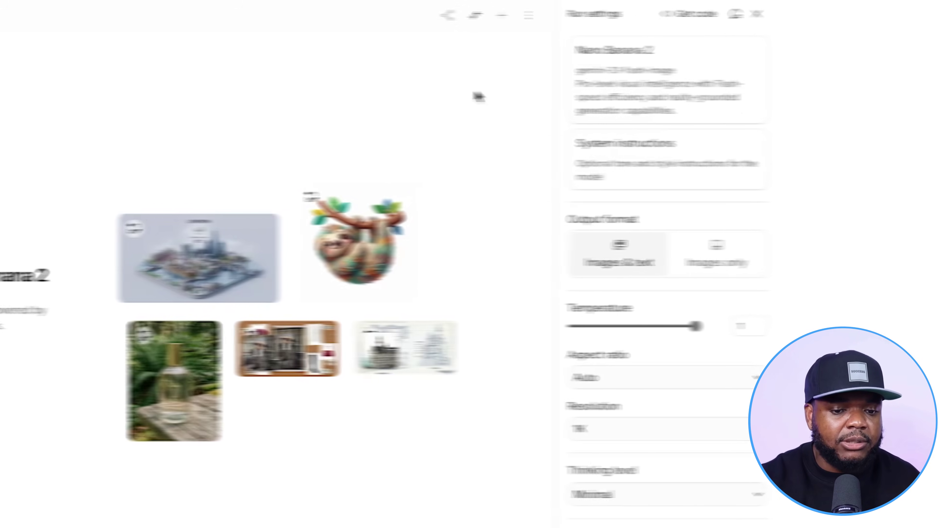
# Choose Nano Banana 2 from the image models as the model for the chat.
pyautogui.click(597, 62)
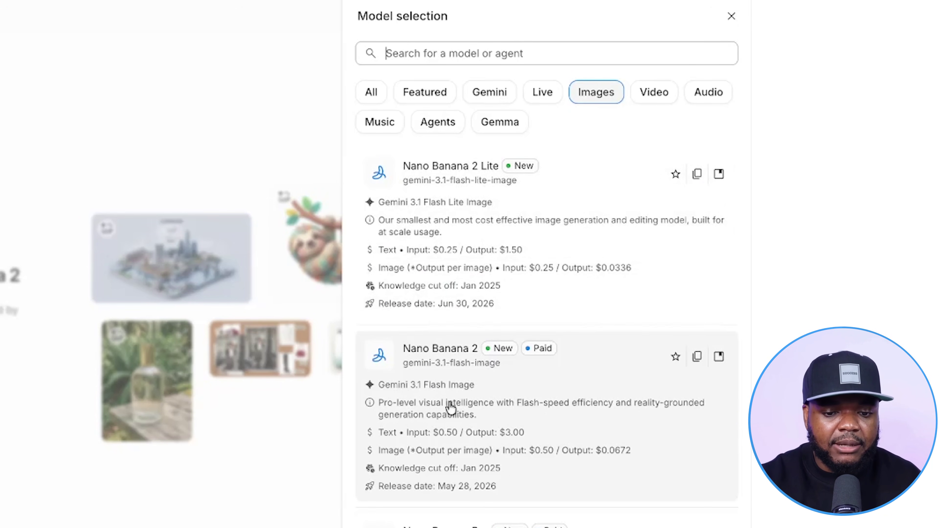
pyautogui.scroll(-3, 448, 383)
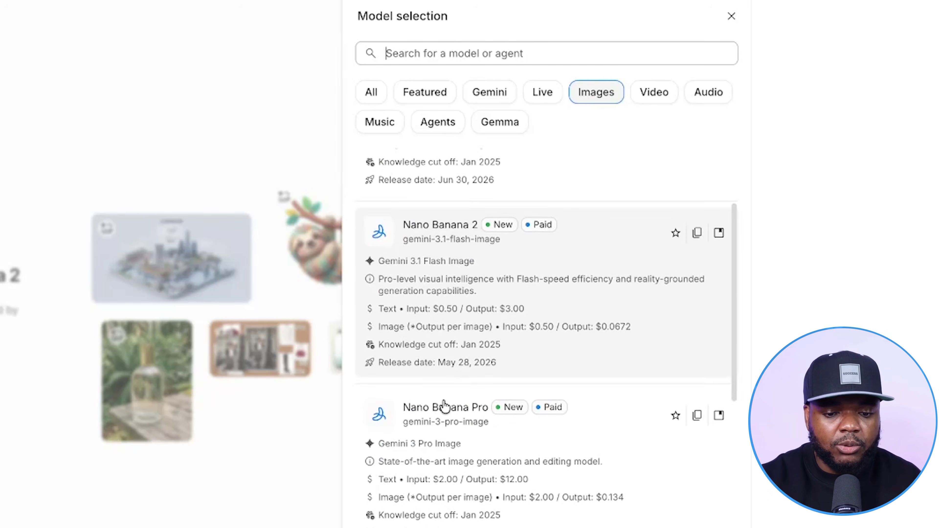
pyautogui.click(463, 294)
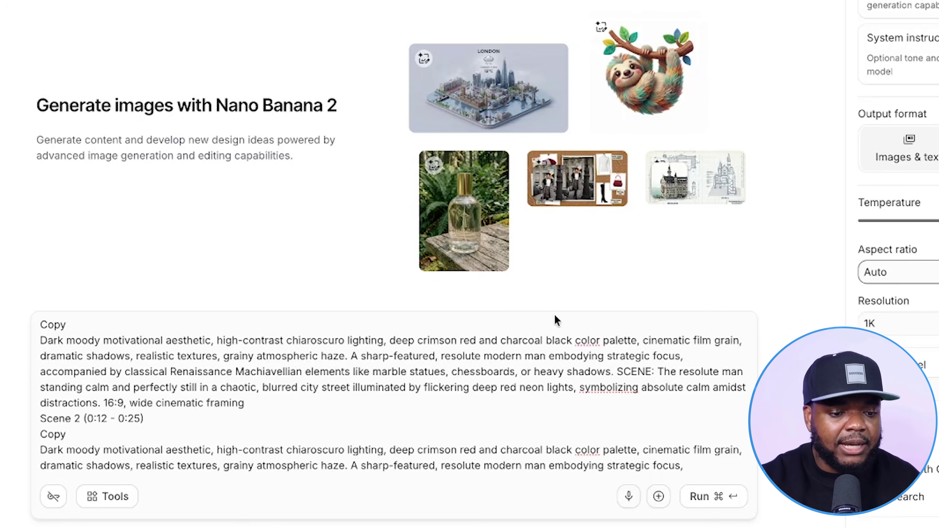
# Set the aspect ratio to 16:9 and the resolution to 2K, and run the pasted scene prompts.
pyautogui.click(769, 276)
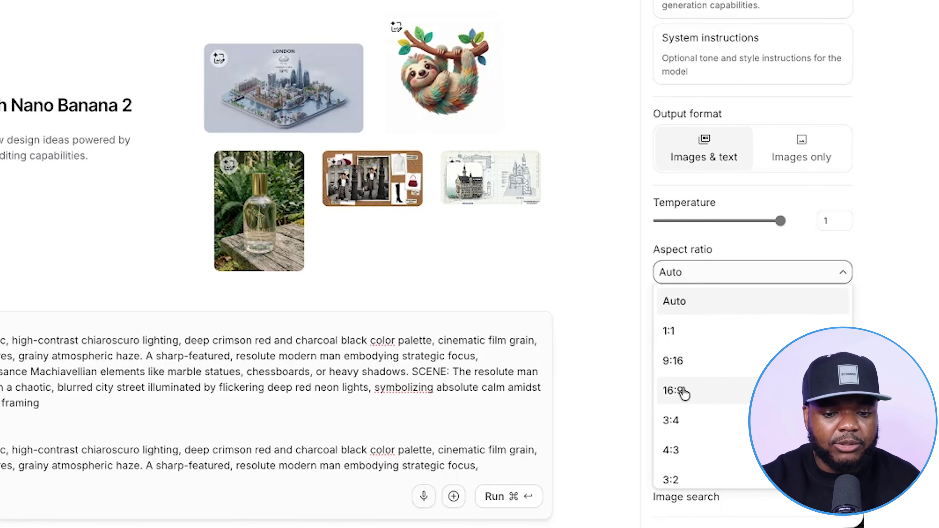
pyautogui.click(673, 390)
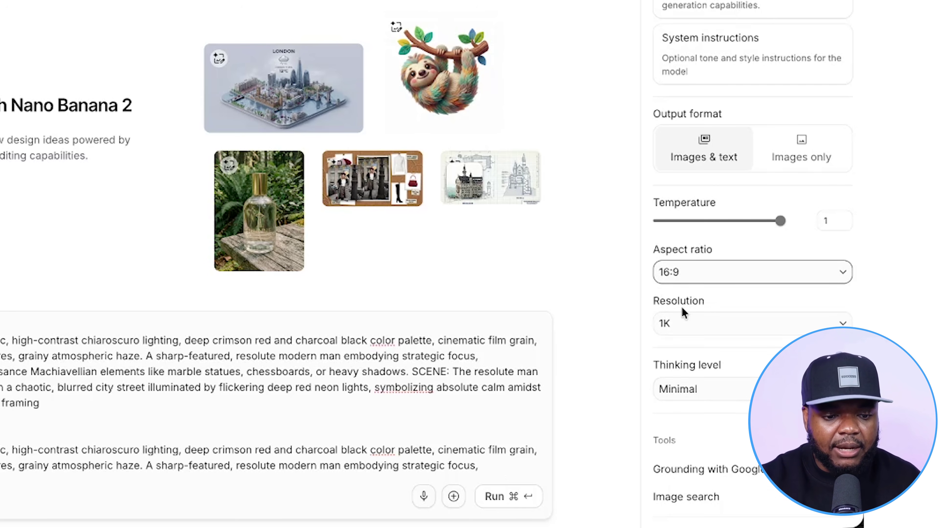
pyautogui.click(682, 330)
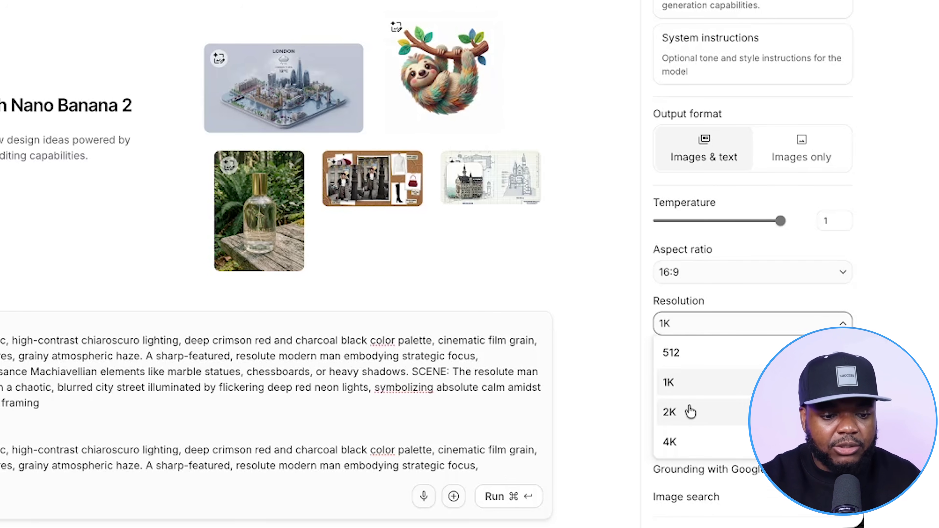
pyautogui.click(686, 414)
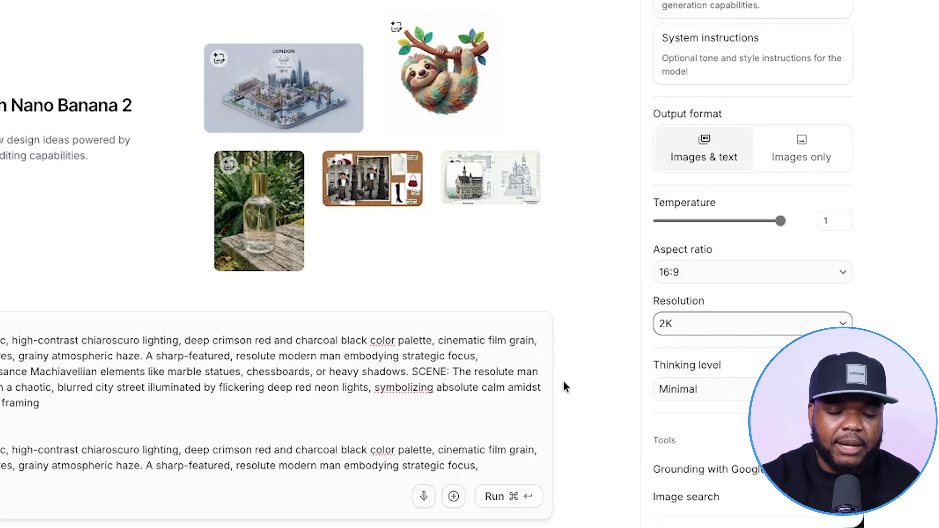
pyautogui.click(516, 494)
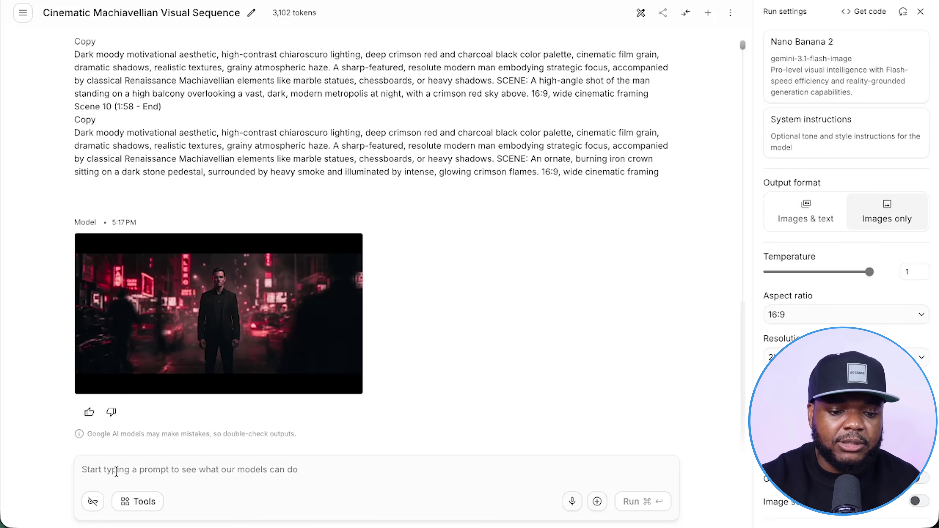
# Send "next" three times to generate further scene images one by one, and look back over the results.
pyautogui.write('next')
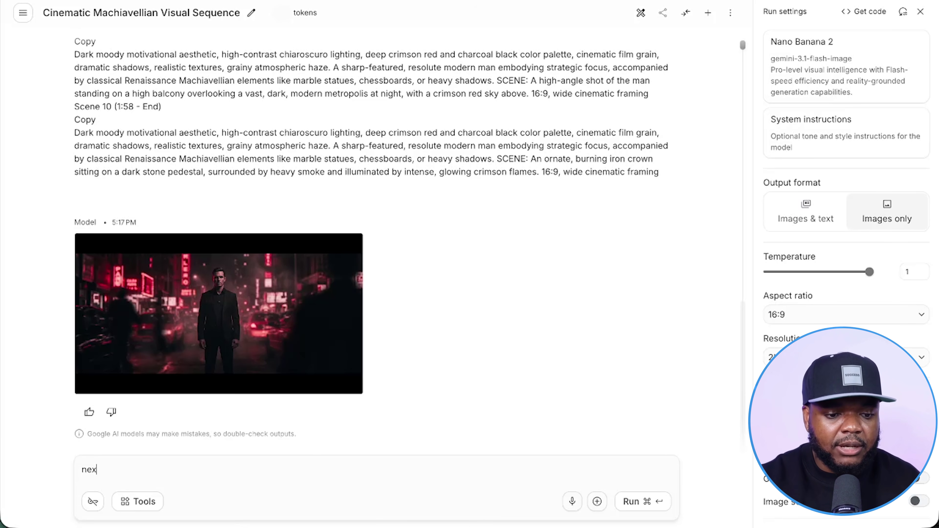
pyautogui.press('Return')
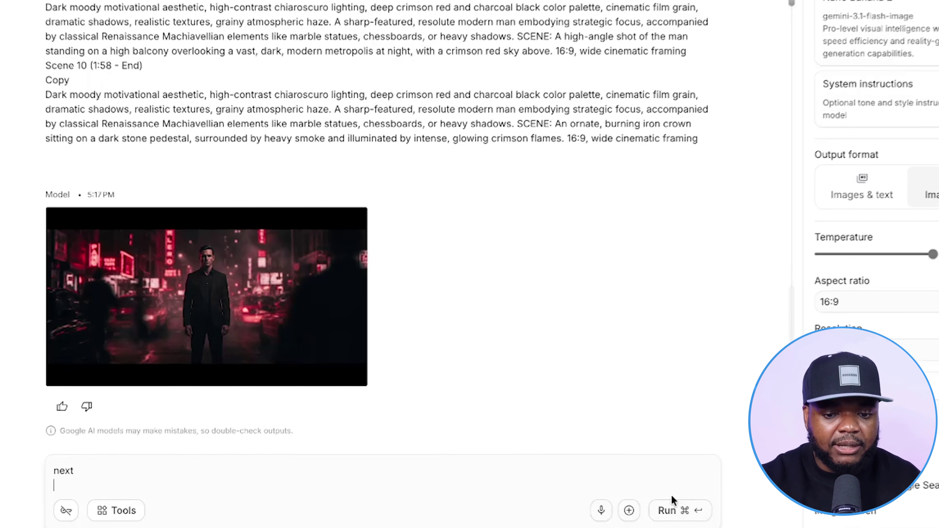
pyautogui.click(651, 504)
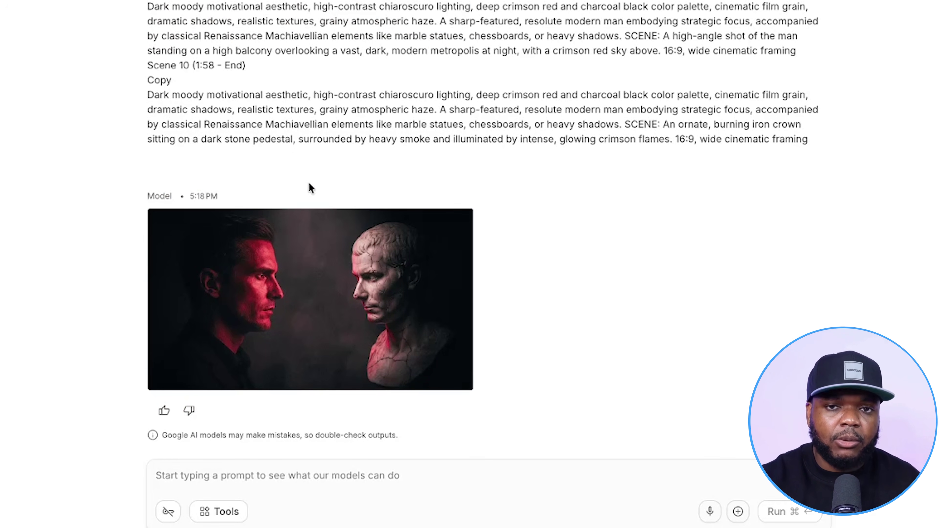
pyautogui.click(218, 473)
pyautogui.write('next')
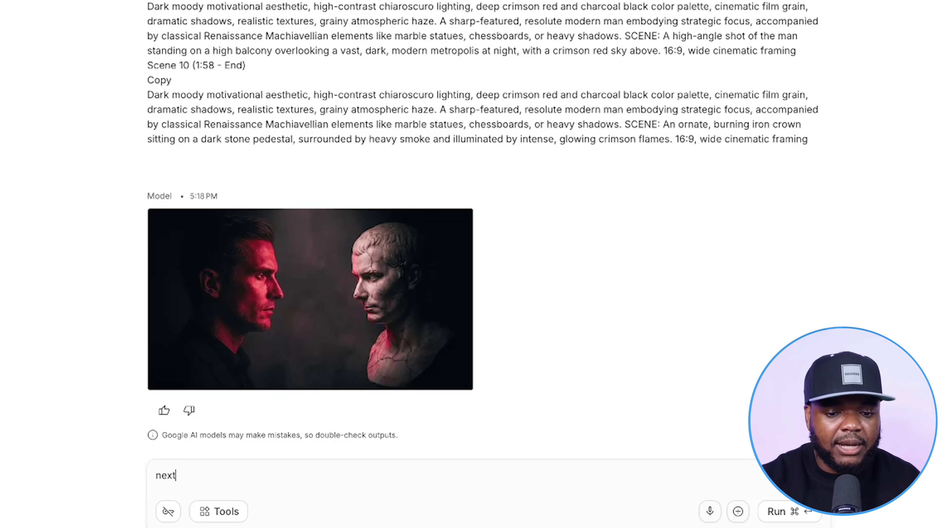
pyautogui.click(781, 511)
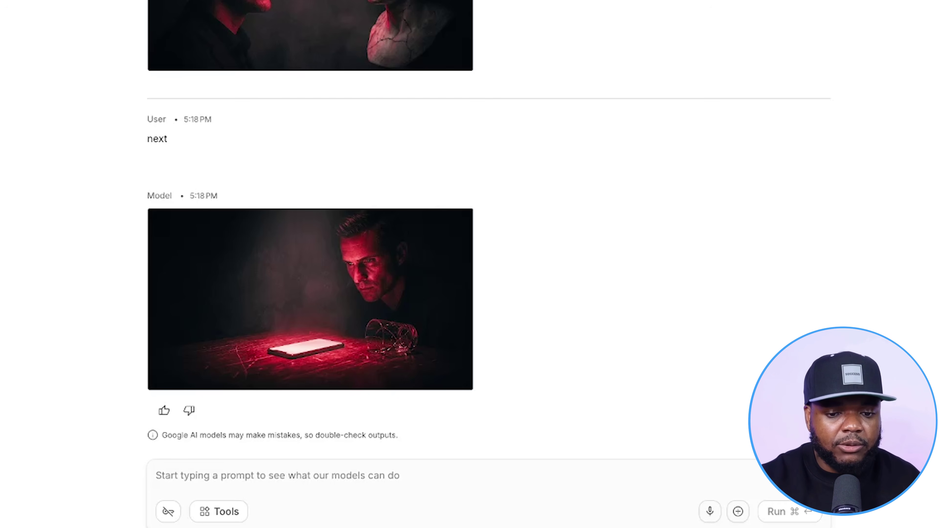
pyautogui.click(256, 476)
pyautogui.write('next')
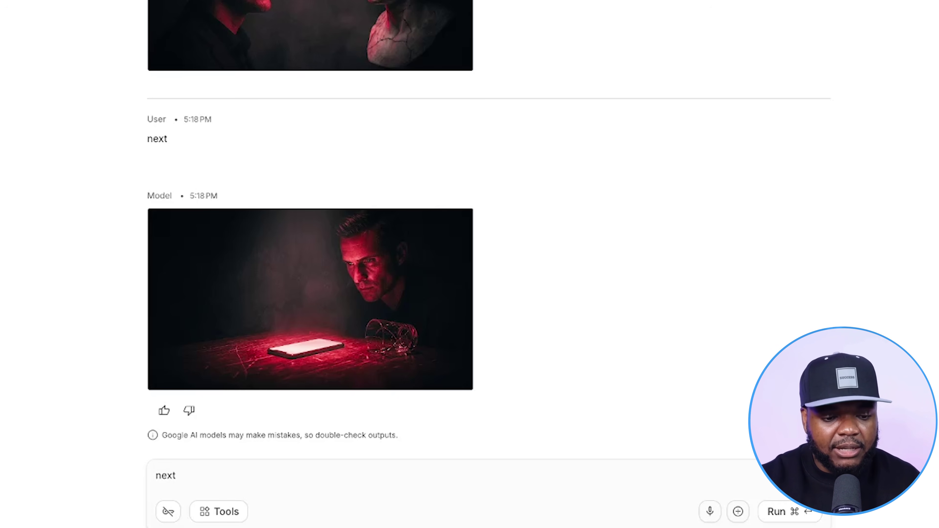
pyautogui.click(776, 512)
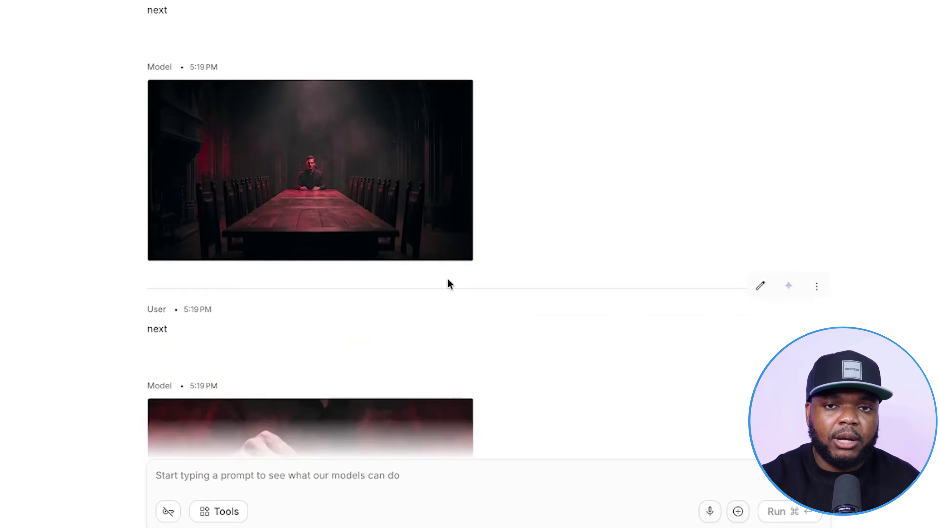
pyautogui.scroll(20, 449, 284)
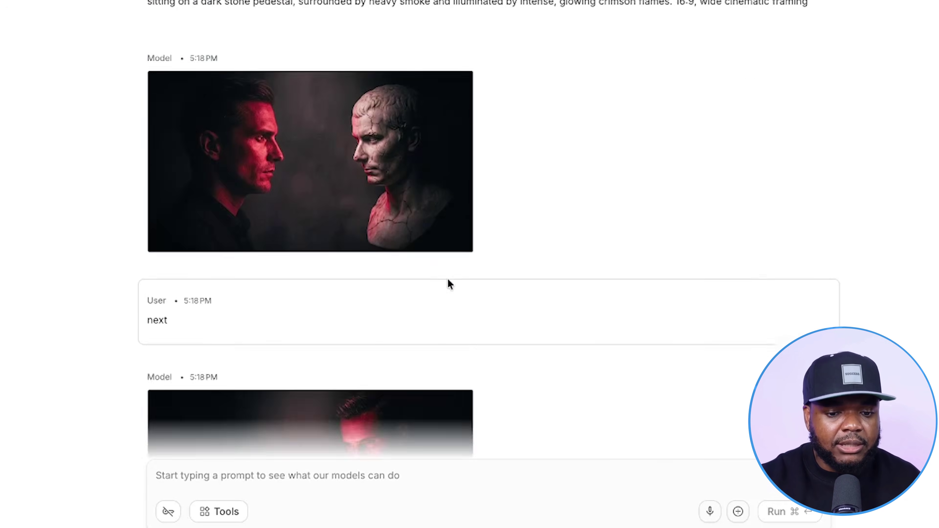
pyautogui.scroll(-1, 448, 284)
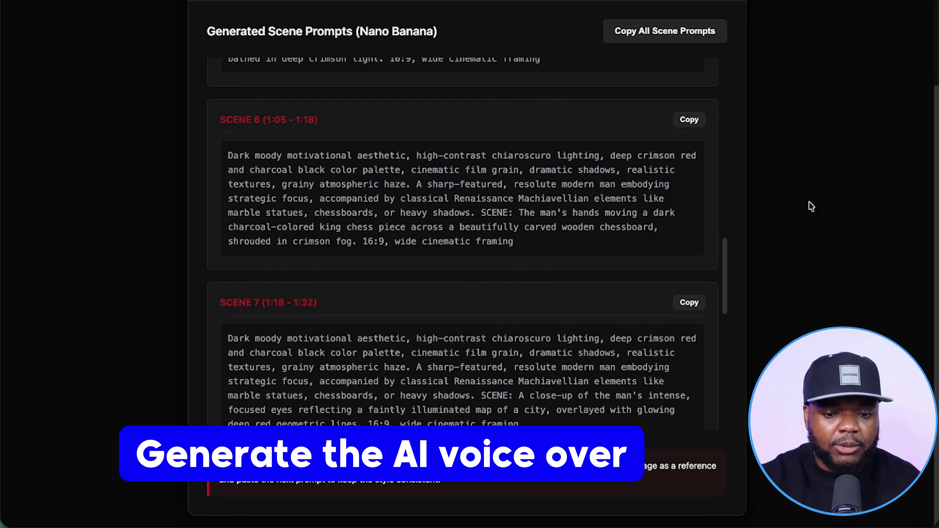
# Return to the Script section of the generated blueprint page and copy the first two paragraphs of the script.
pyautogui.scroll(20, 709, 205)
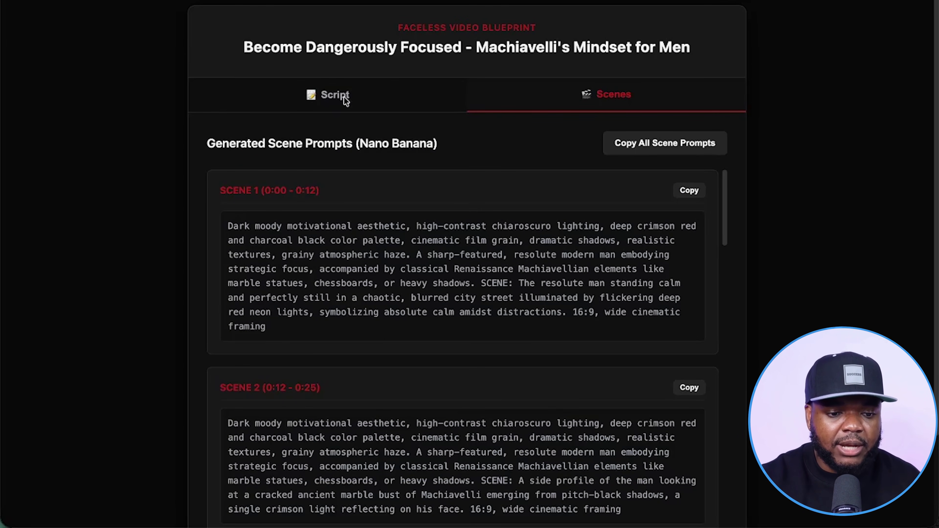
pyautogui.click(344, 95)
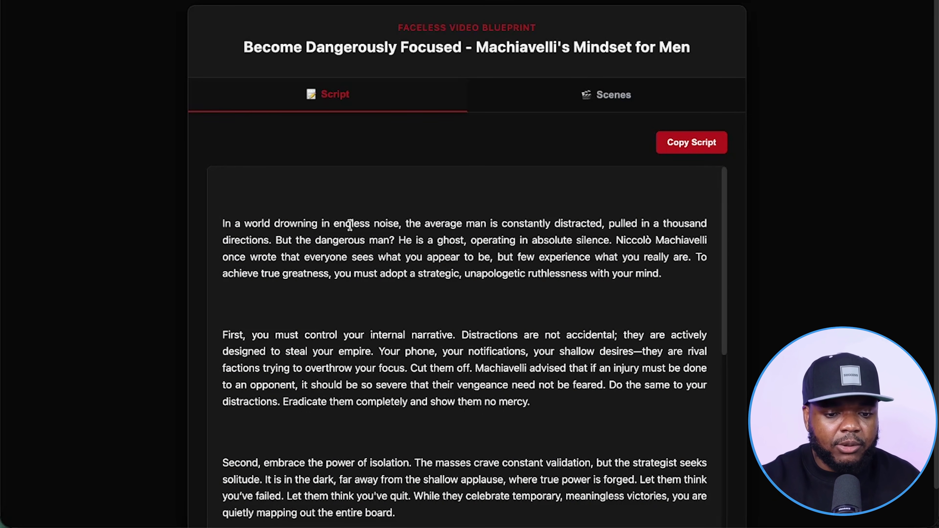
pyautogui.moveTo(222, 223); pyautogui.dragTo(549, 402)
pyautogui.press('super+c')
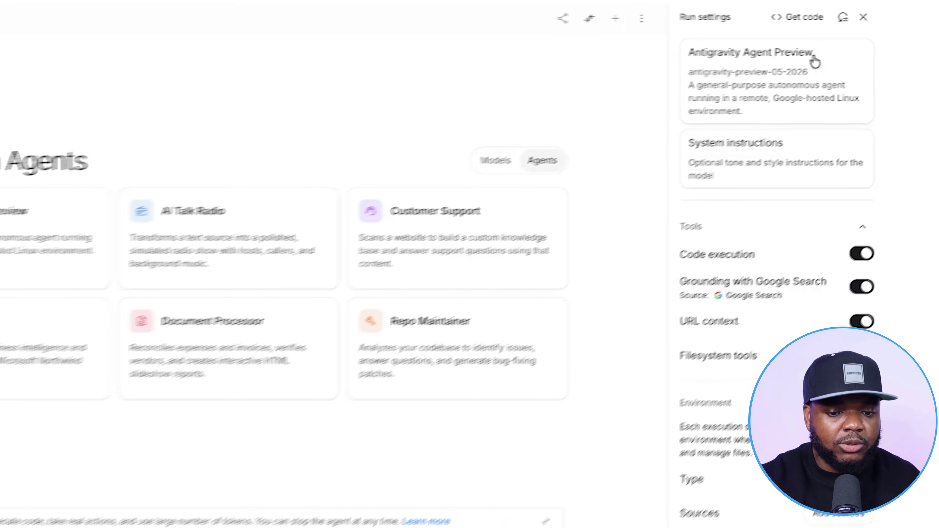
# Choose Gemini 2.5 Pro Preview TTS from the audio models in the Playground.
pyautogui.click(817, 71)
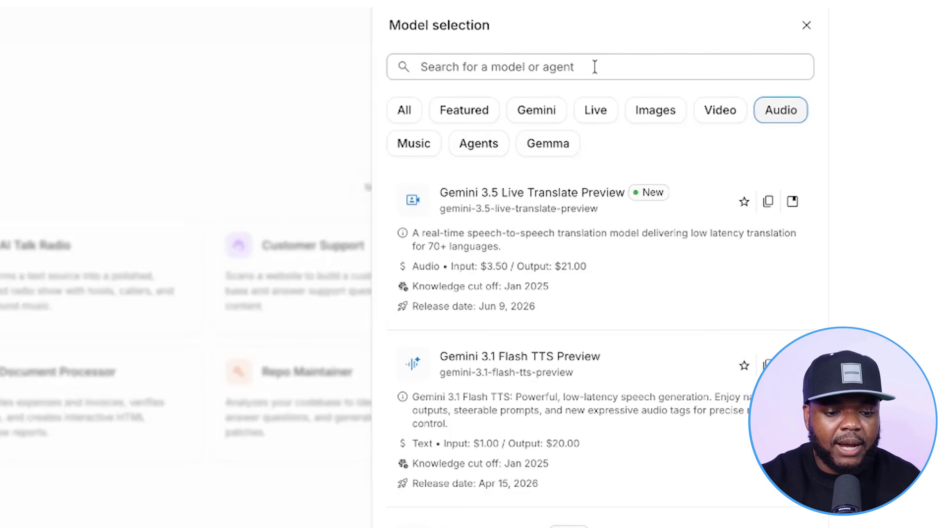
pyautogui.click(776, 115)
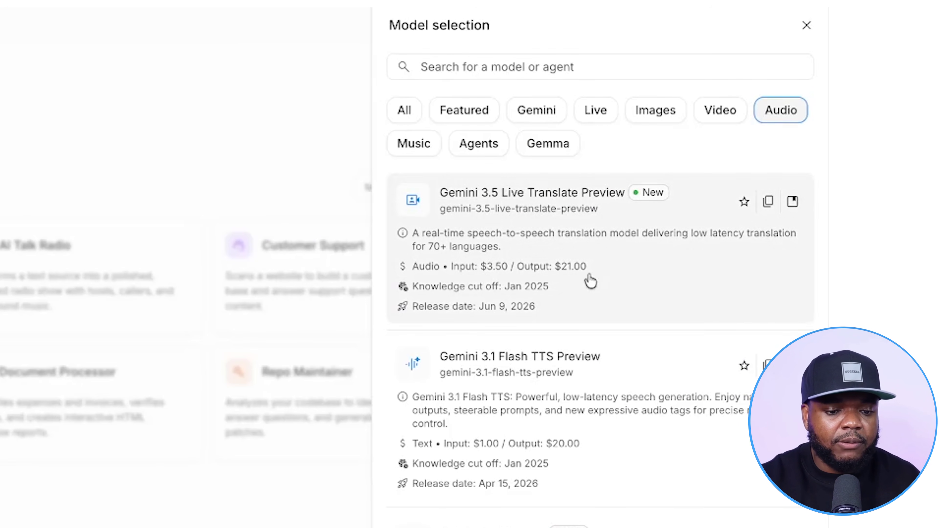
pyautogui.scroll(-1, 590, 283)
pyautogui.scroll(-3, 589, 283)
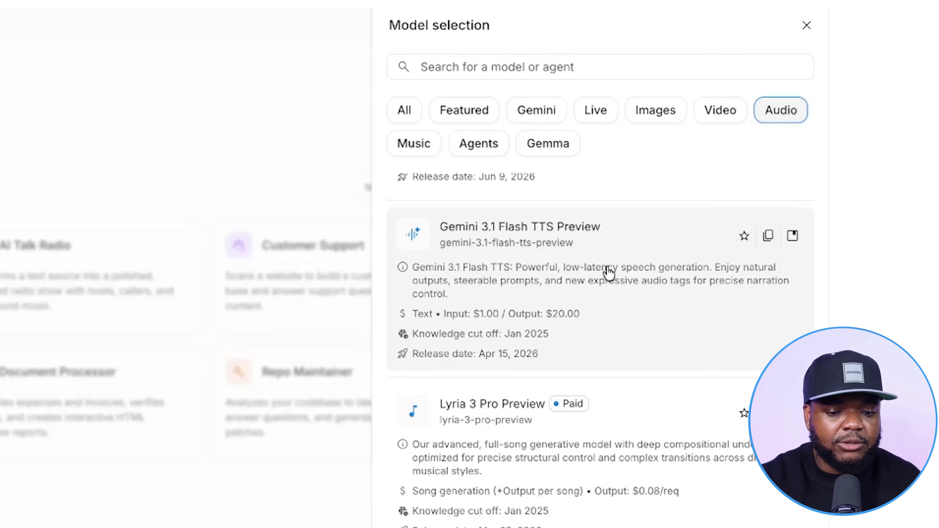
pyautogui.scroll(-8, 609, 272)
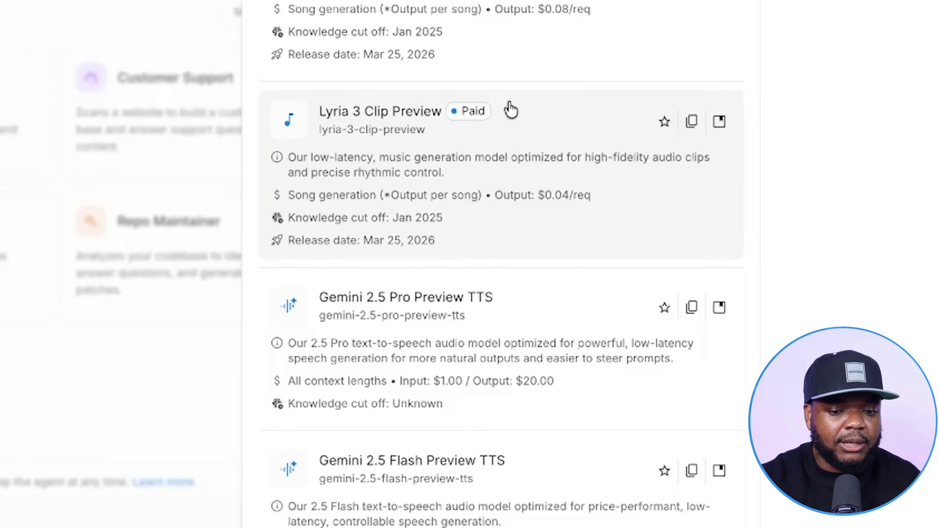
pyautogui.click(430, 361)
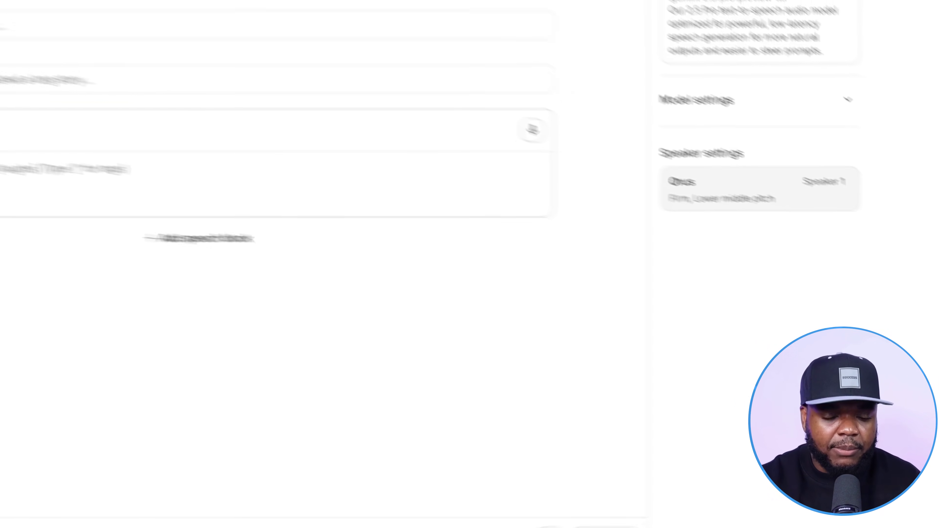
# Paste the copied script into the Speaker 1 - Orus block and remove the extra blank line between the paragraphs.
pyautogui.press('super+v')
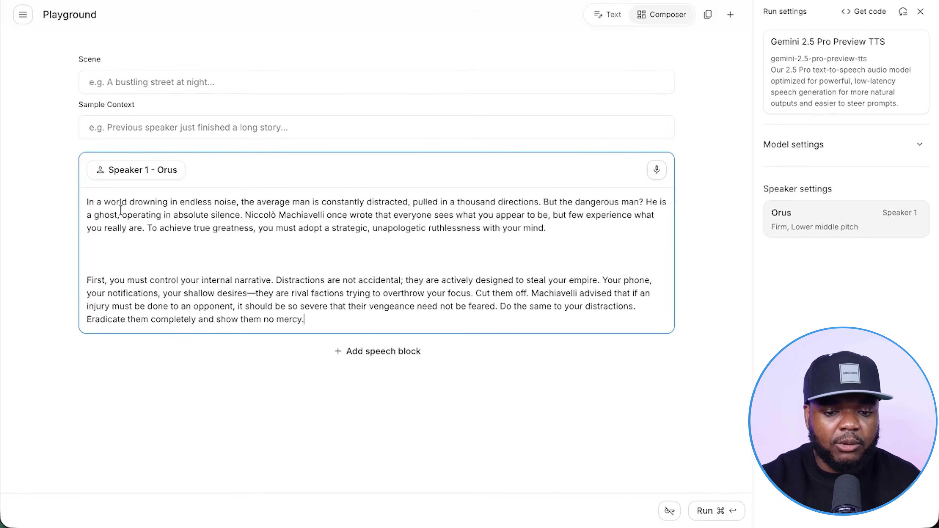
pyautogui.click(141, 269)
pyautogui.press('BackSpace')
pyautogui.press('BackSpace')
pyautogui.press('BackSpace')
pyautogui.press('BackSpace')
pyautogui.press('BackSpace')
pyautogui.press('BackSpace')
pyautogui.press('BackSpace')
pyautogui.press('BackSpace')
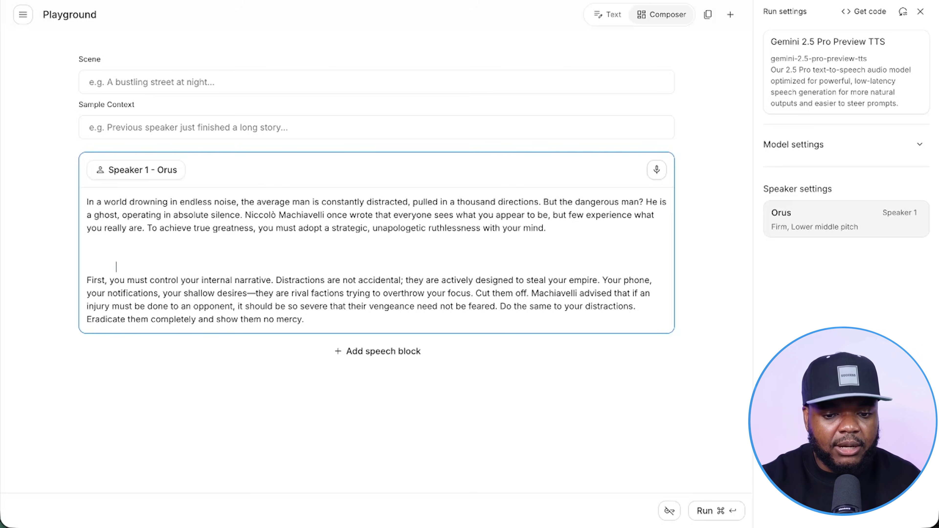
pyautogui.press('BackSpace')
pyautogui.press('BackSpace')
pyautogui.press('BackSpace')
pyautogui.press('BackSpace')
pyautogui.press('BackSpace')
pyautogui.press('BackSpace')
pyautogui.press('BackSpace')
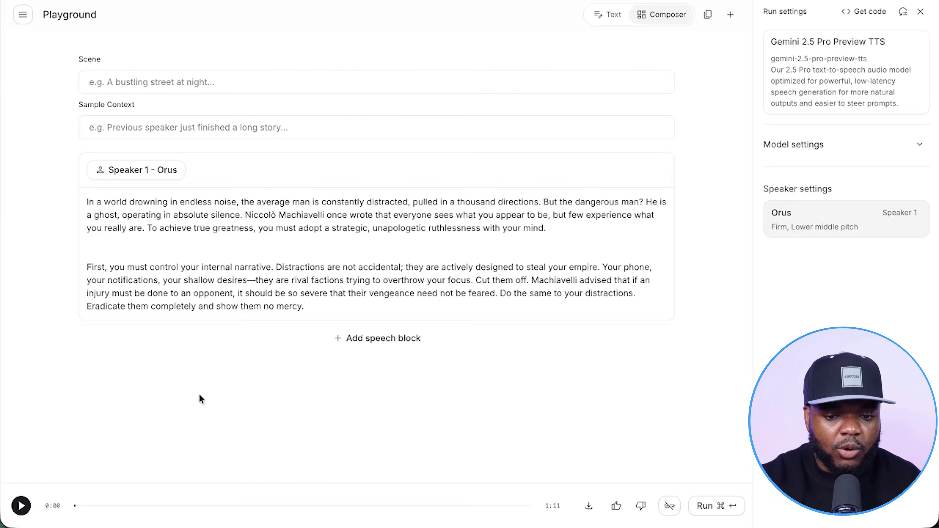
# Play the opening of the generated voiceover and pause it.
pyautogui.click(20, 506)
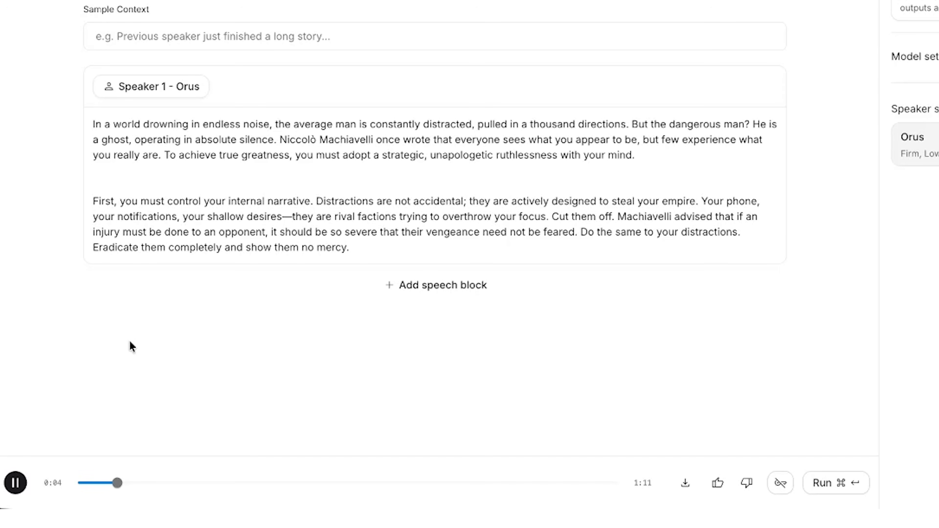
pyautogui.click(15, 482)
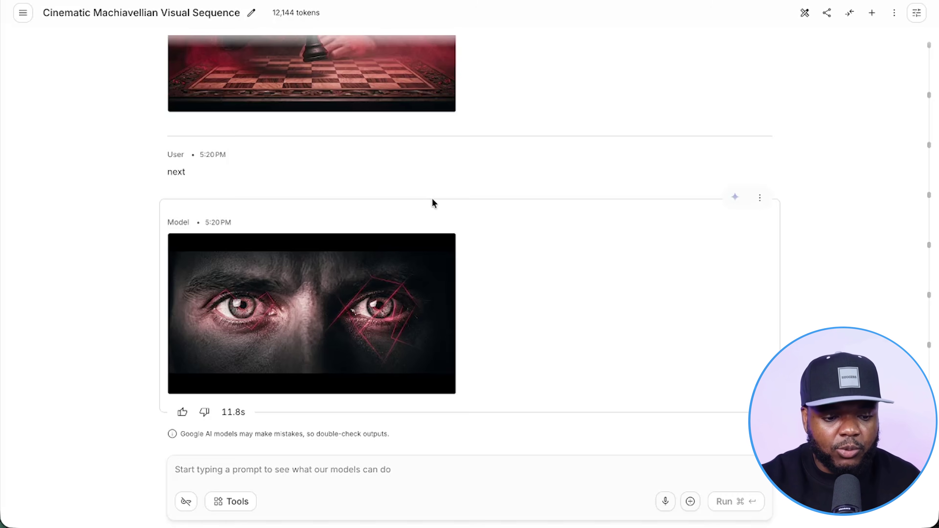
# Look back through the generated images in the Cinematic Machiavellian Visual Sequence chat.
pyautogui.scroll(3, 436, 246)
pyautogui.scroll(10, 435, 246)
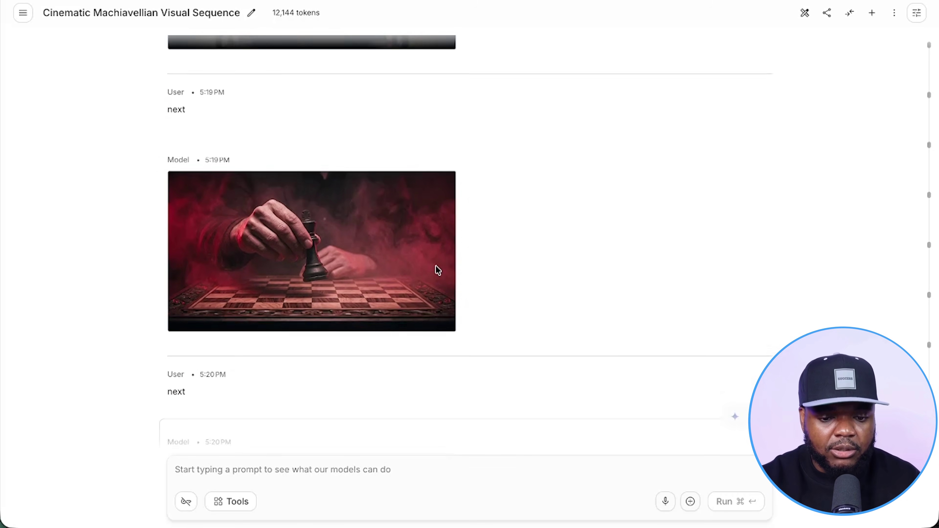
pyautogui.scroll(15, 434, 300)
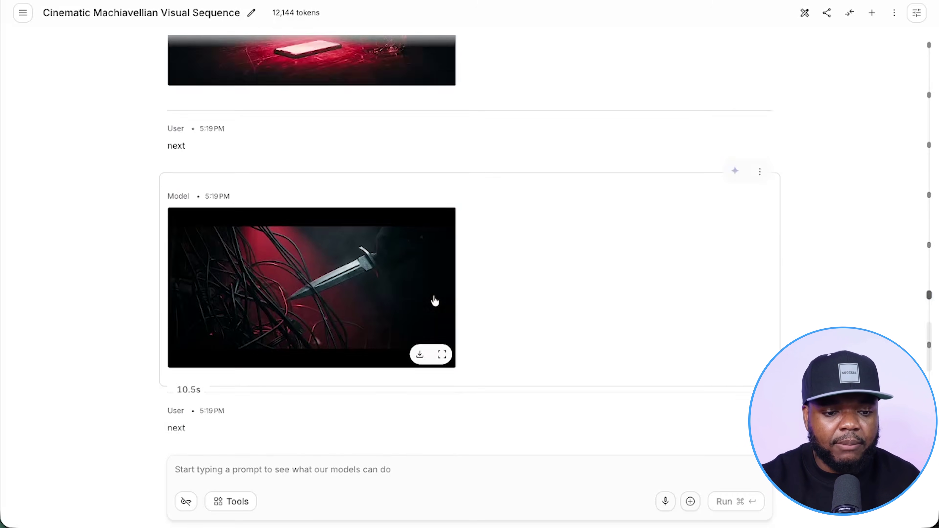
pyautogui.scroll(-1, 433, 296)
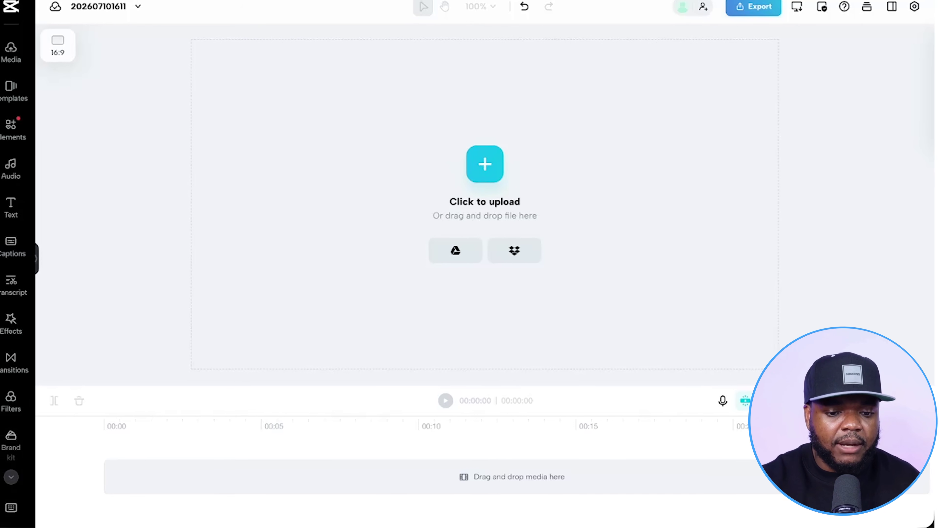
# Switch to CapCut, add the generated scene images to the 16:9 project's timeline, and move the playhead through them.
pyautogui.moveTo(937, 173); pyautogui.dragTo(454, 194)
pyautogui.click(342, 431)
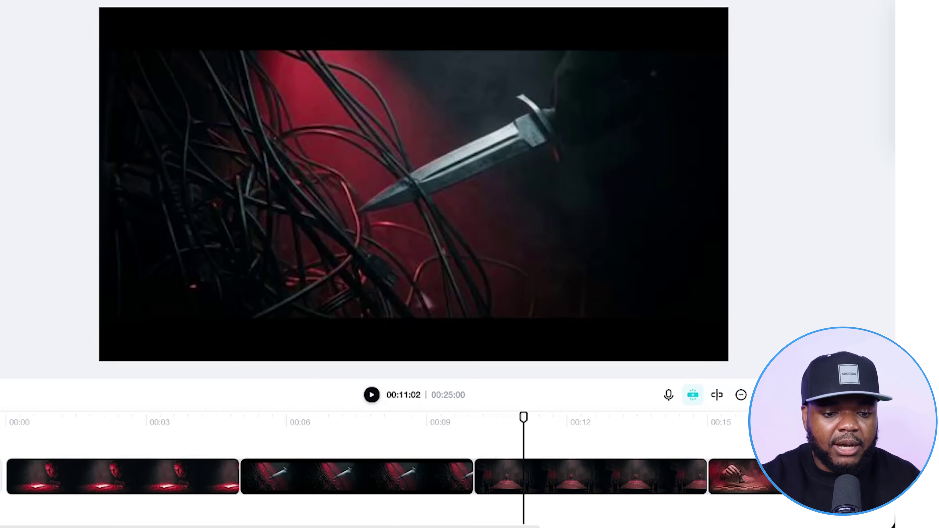
pyautogui.hscroll(3, 629, 440)
pyautogui.click(558, 440)
pyautogui.hscroll(5, 590, 439)
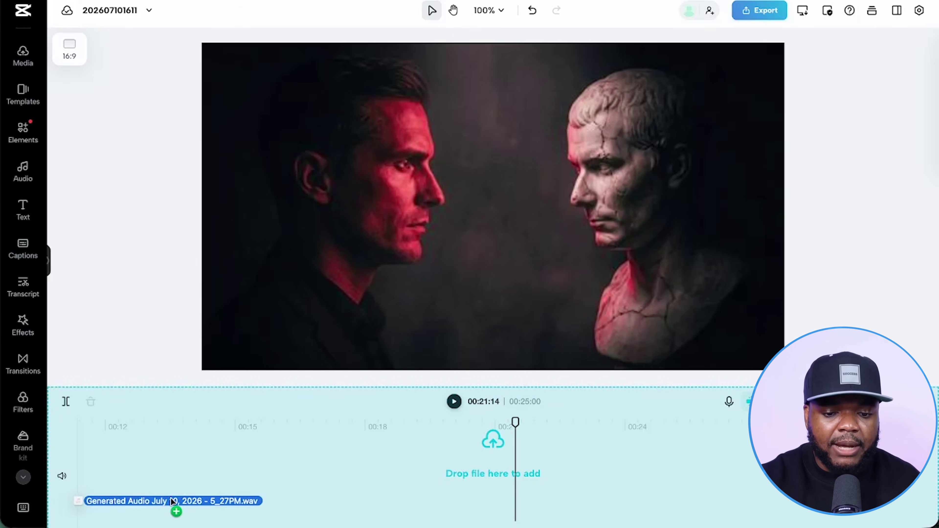
# Add the voiceover file Generated Audio July 10, 2026 - 5_27PM.wav to the start of the timeline, beneath the scene images.
pyautogui.moveTo(165, 504); pyautogui.dragTo(162, 510)
pyautogui.moveTo(162, 510); pyautogui.dragTo(162, 509)
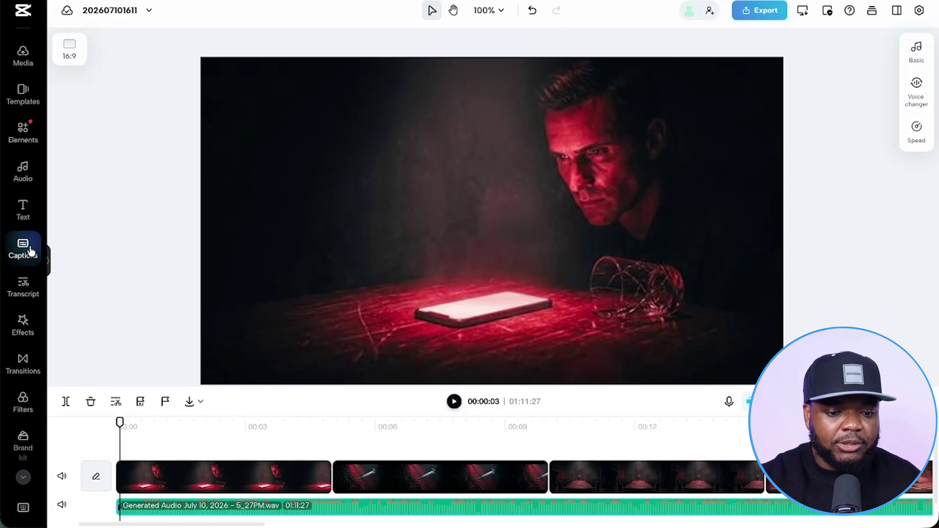
# Generate auto captions in English (US) from the voiceover and move the playhead through the captioned timeline.
pyautogui.click(23, 248)
pyautogui.click(148, 90)
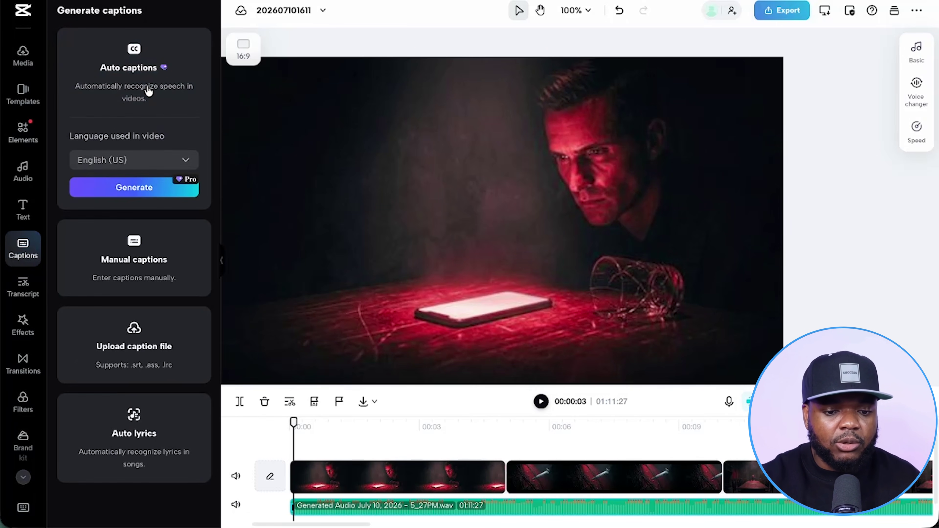
pyautogui.click(125, 190)
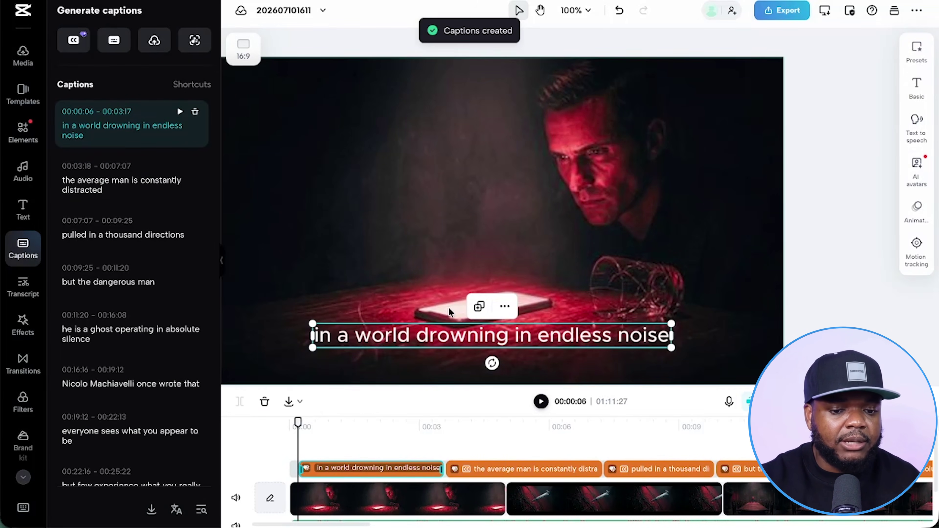
pyautogui.click(503, 441)
pyautogui.moveTo(652, 444); pyautogui.dragTo(730, 444)
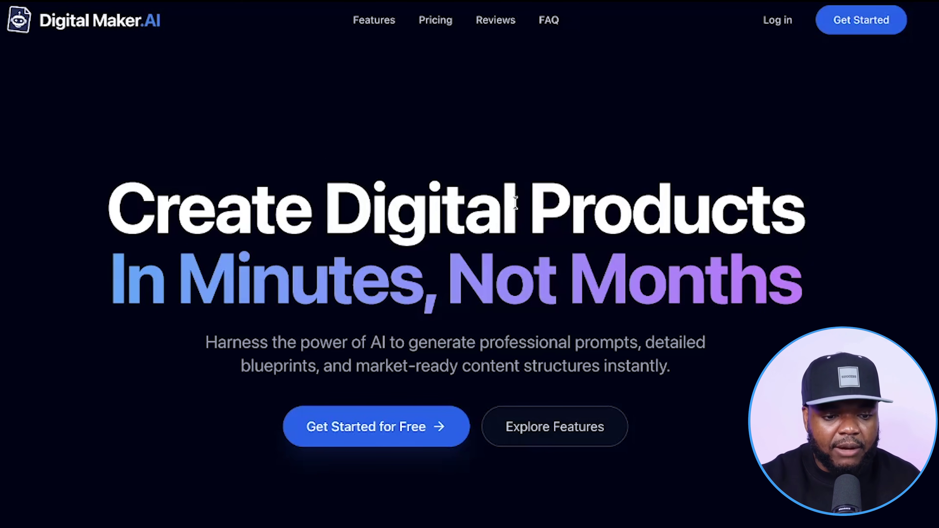
# Switch to Digital Maker AI, enter the app and look through the product formats offered in Product Maker.
pyautogui.click(857, 19)
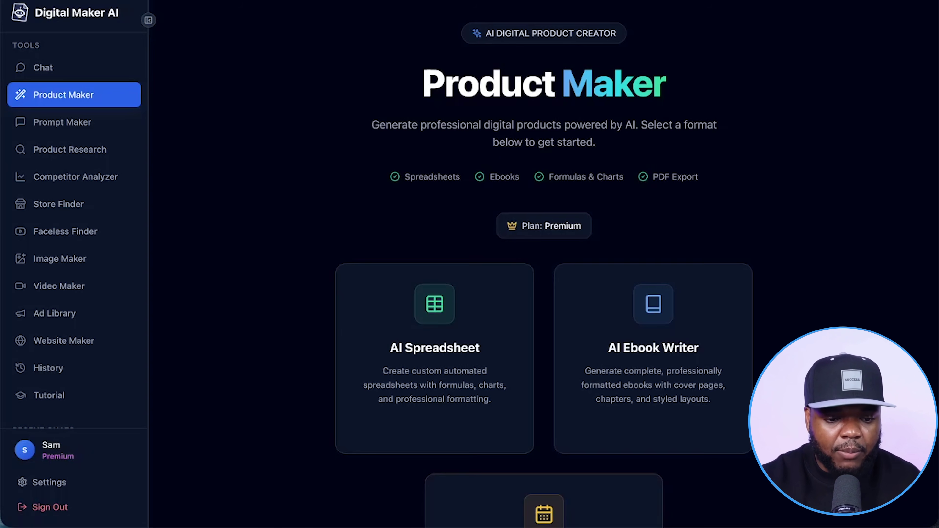
pyautogui.scroll(-5, 220, 113)
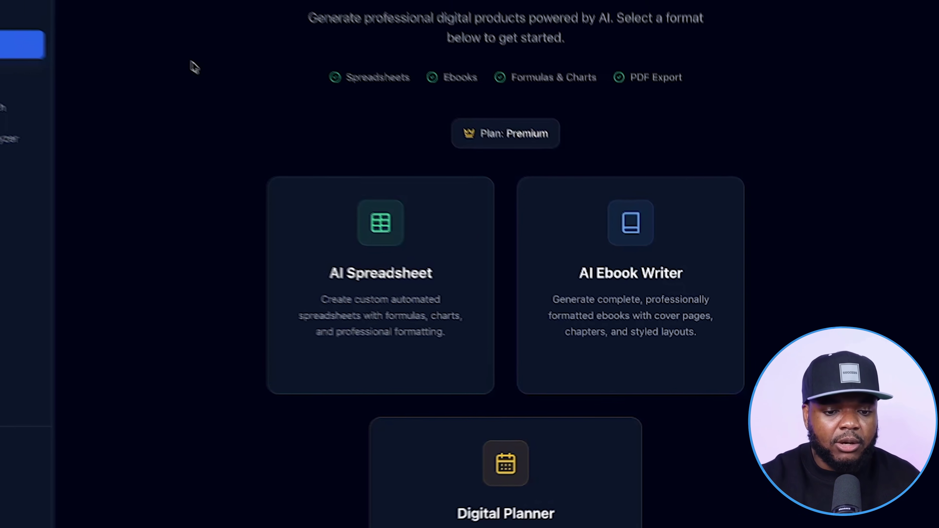
pyautogui.scroll(-3, 229, 98)
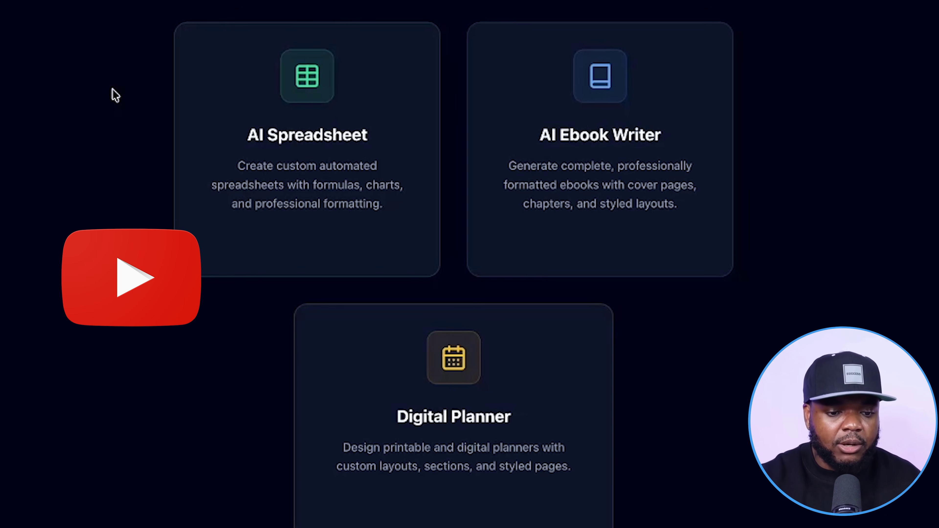